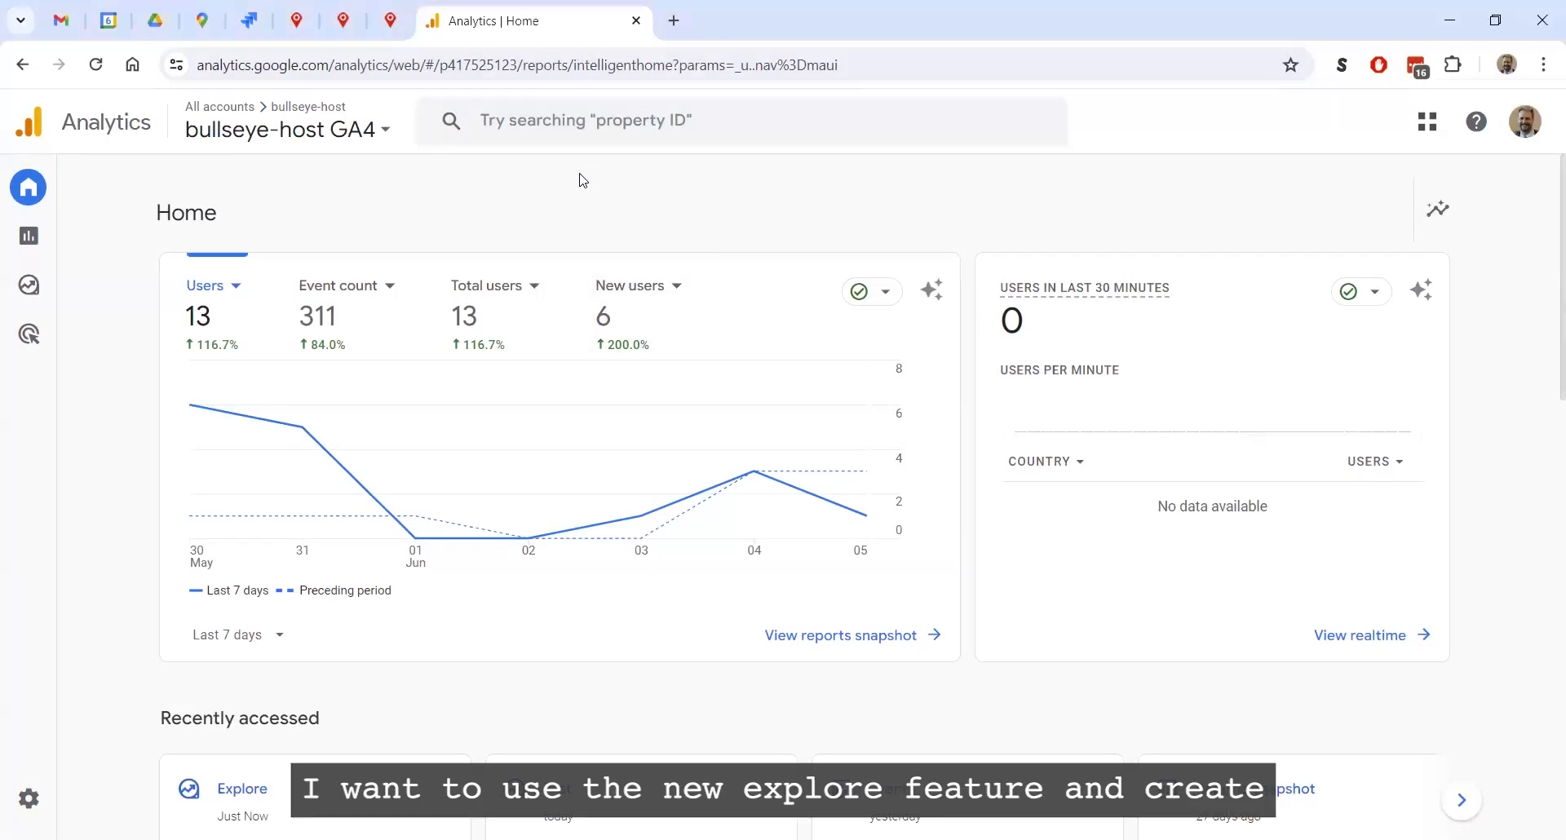
Create a blank exploration and name it "Searches with 0 Results"
mouse_move(29, 287)
left_click(77, 287)
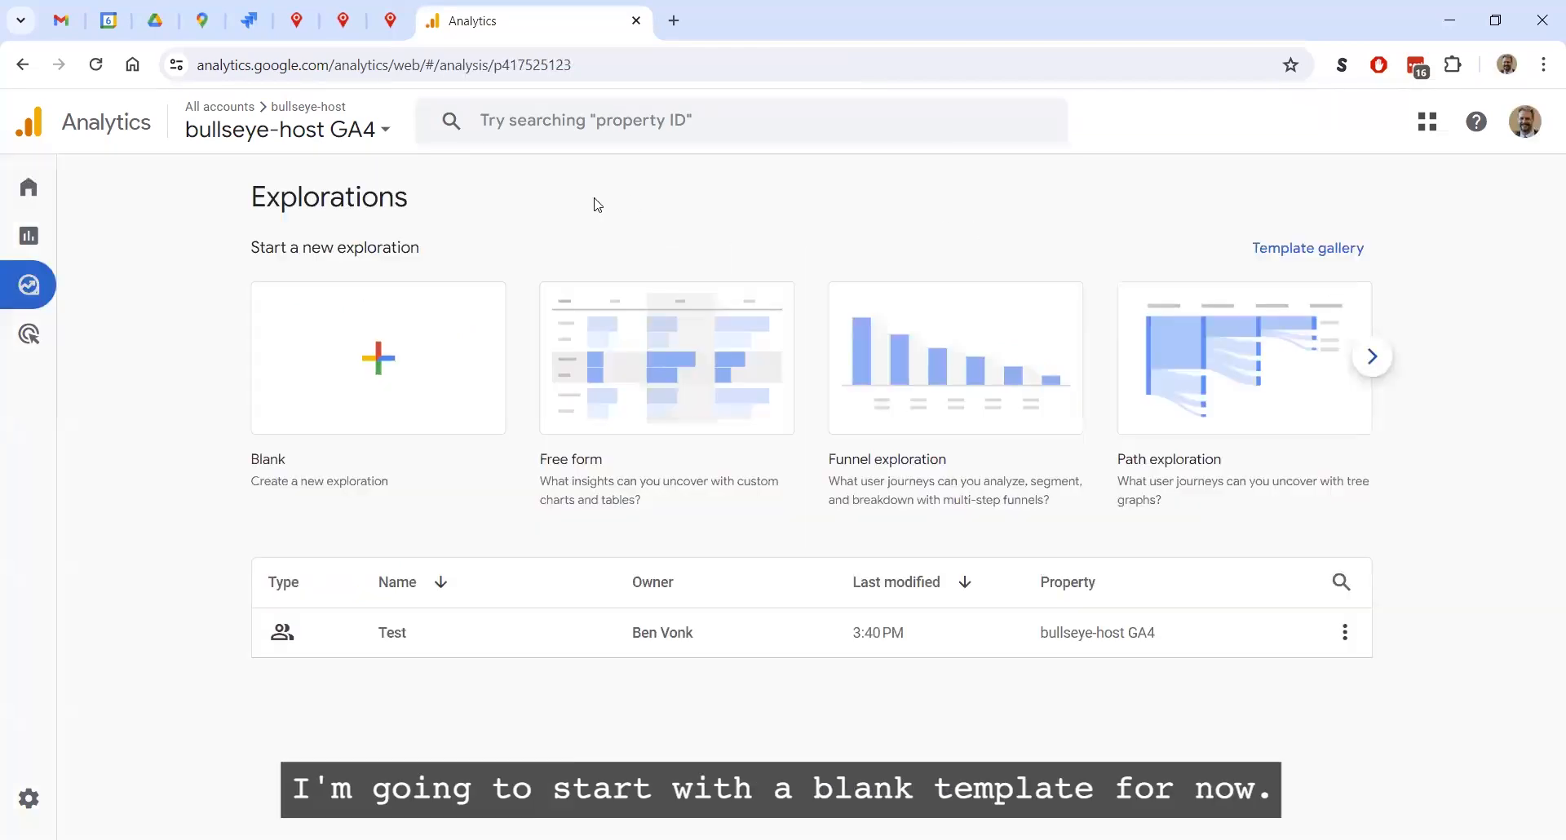
left_click(380, 372)
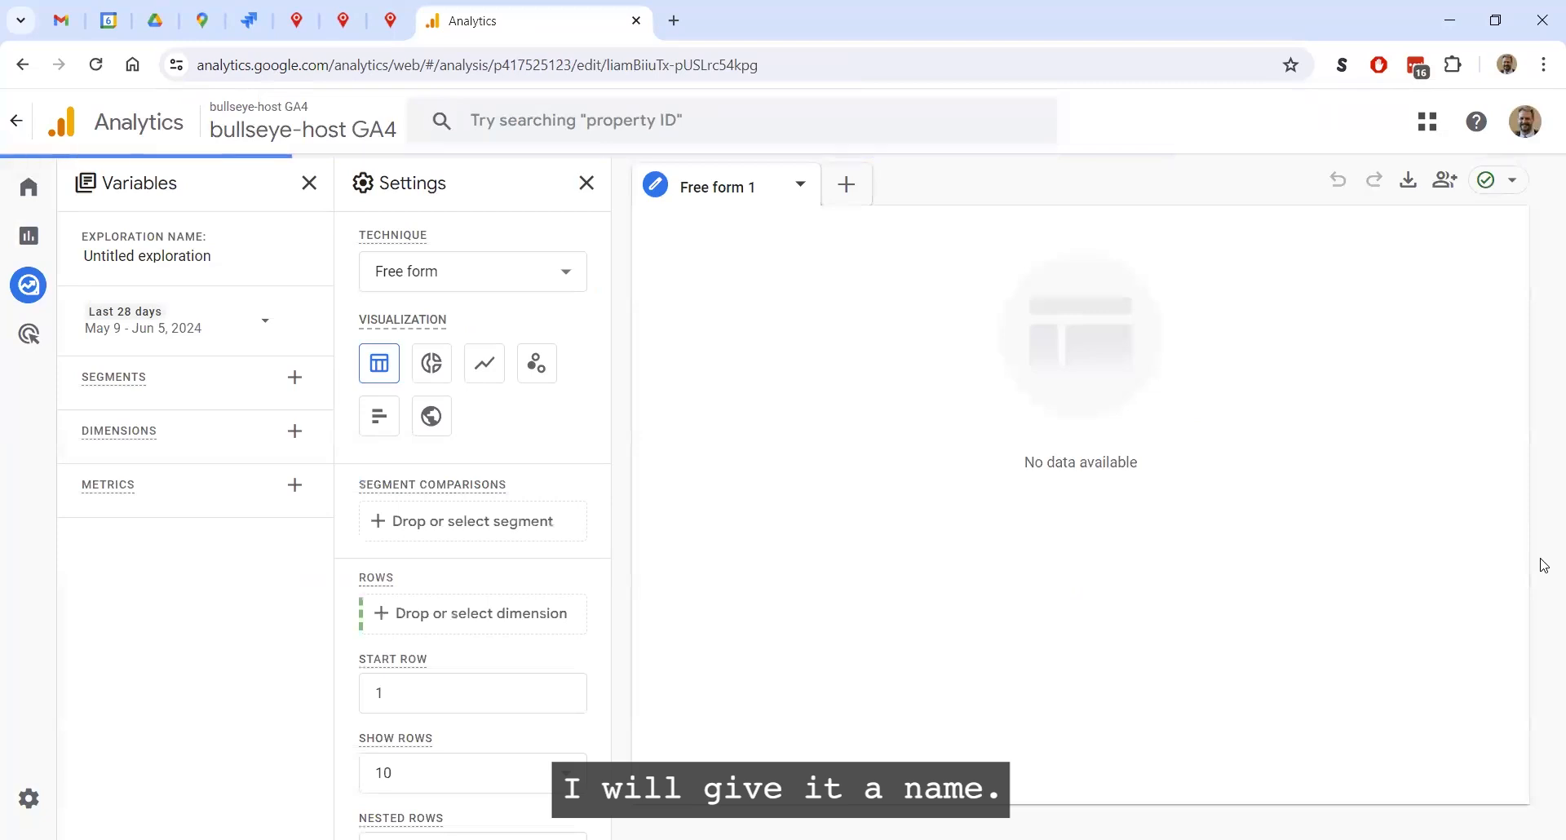
left_click(140, 254)
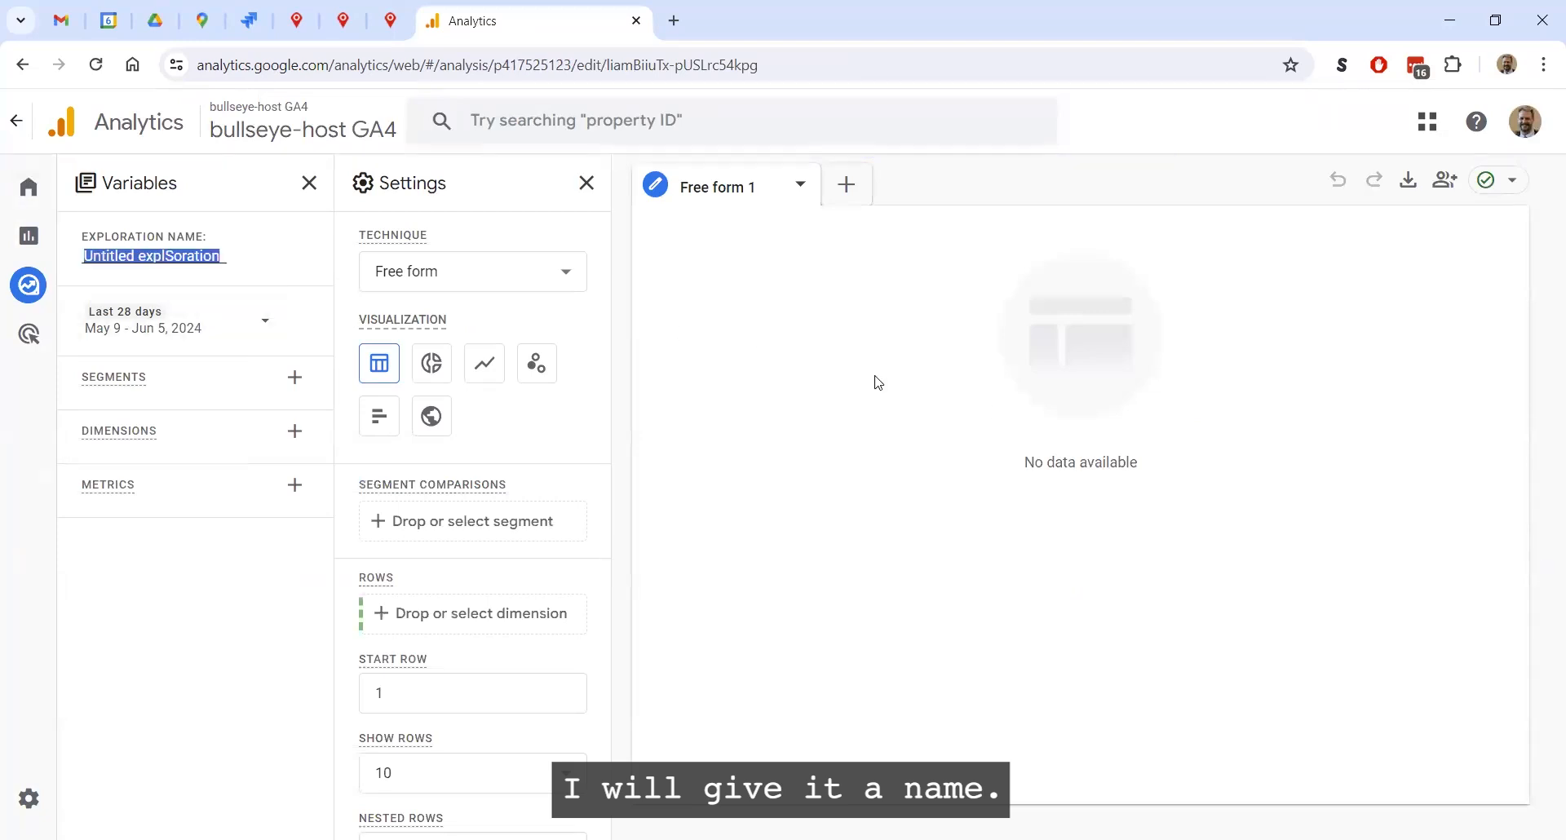
type("Searches with 0")
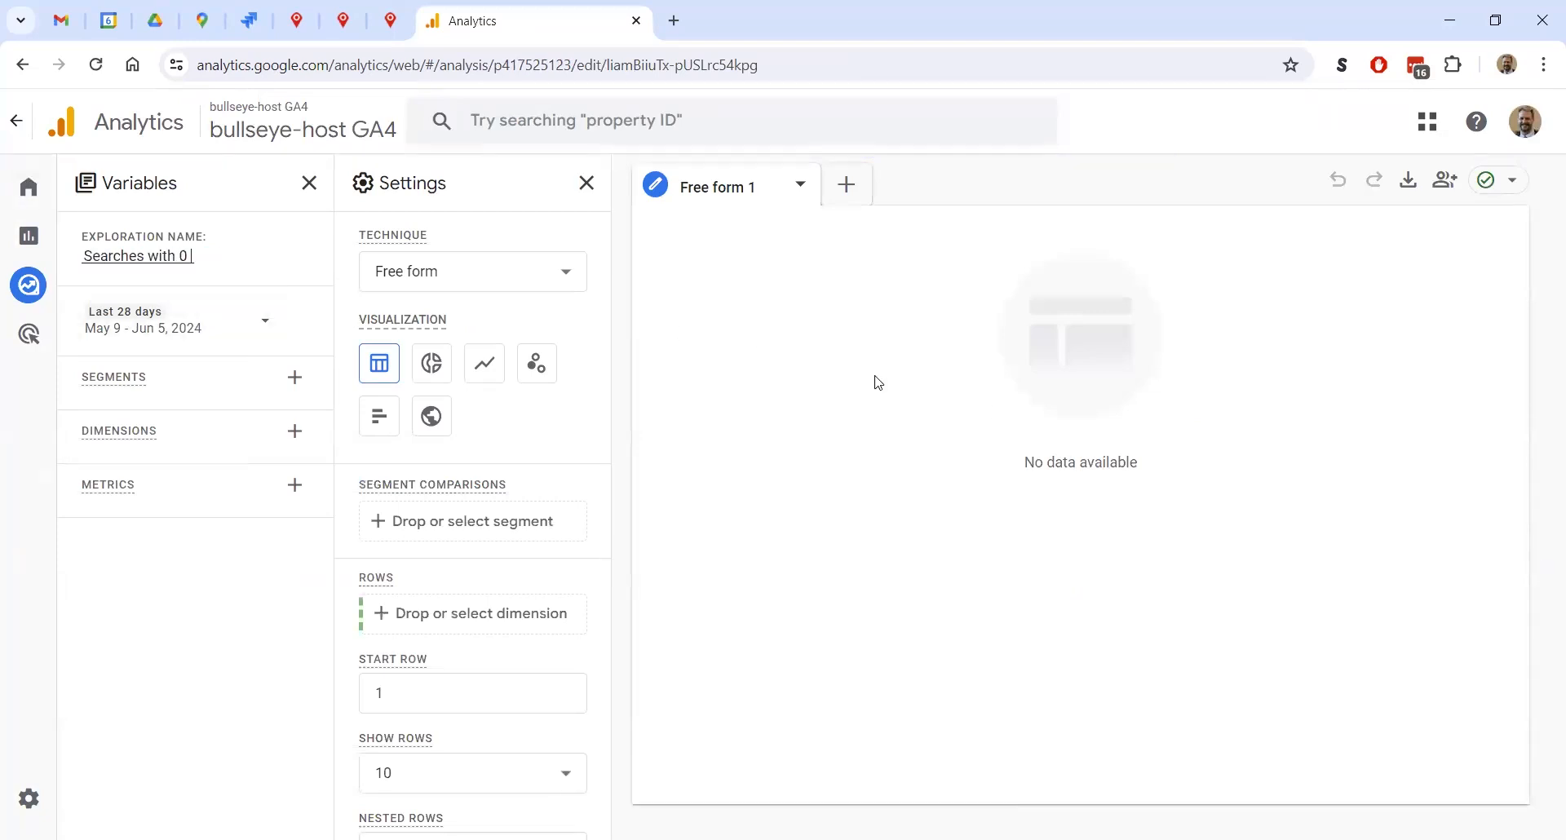
type(" Results")
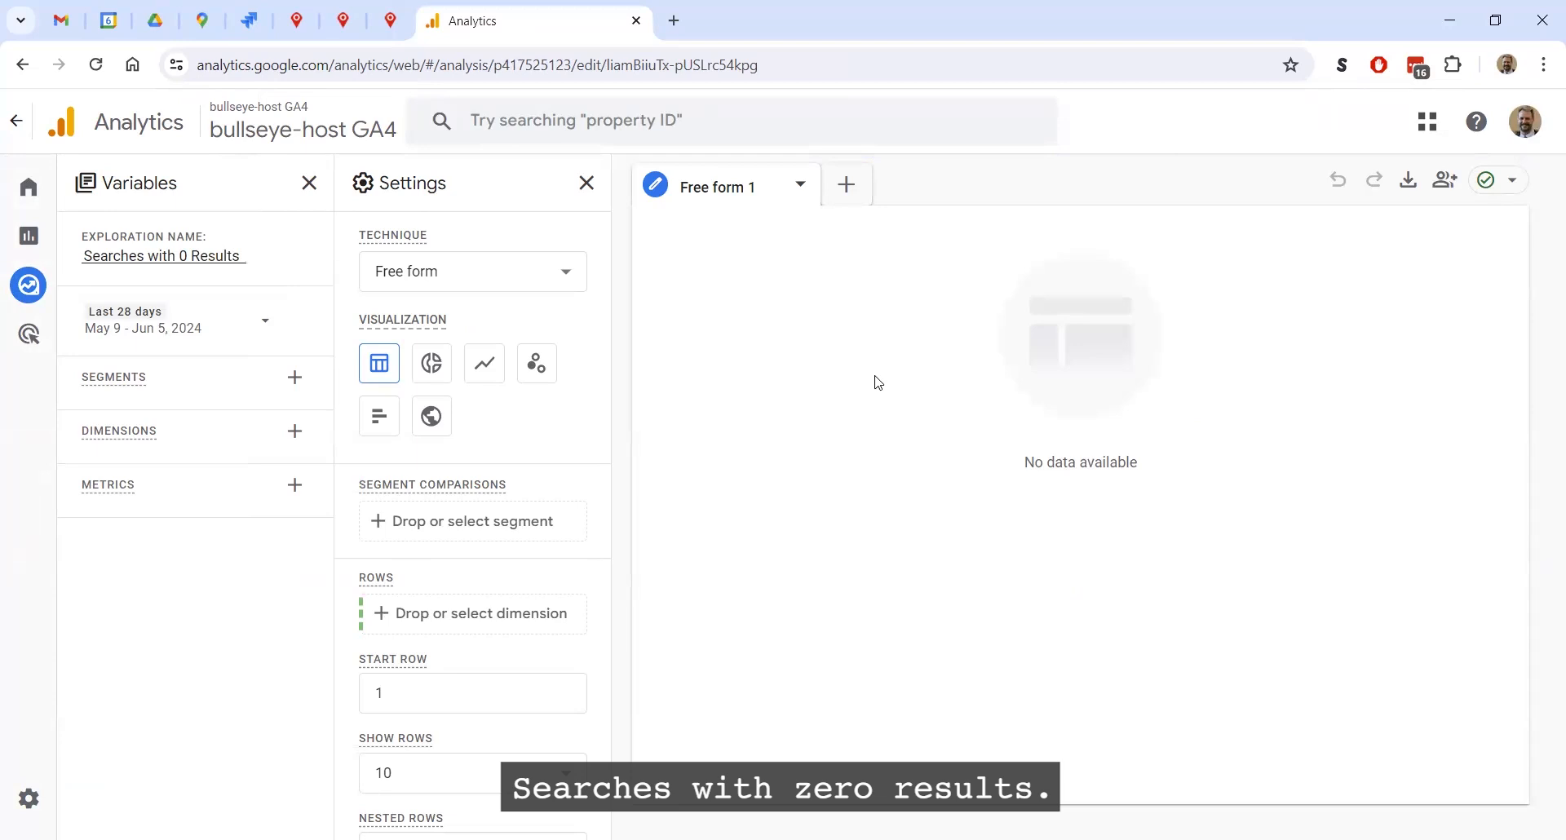
key("Tab")
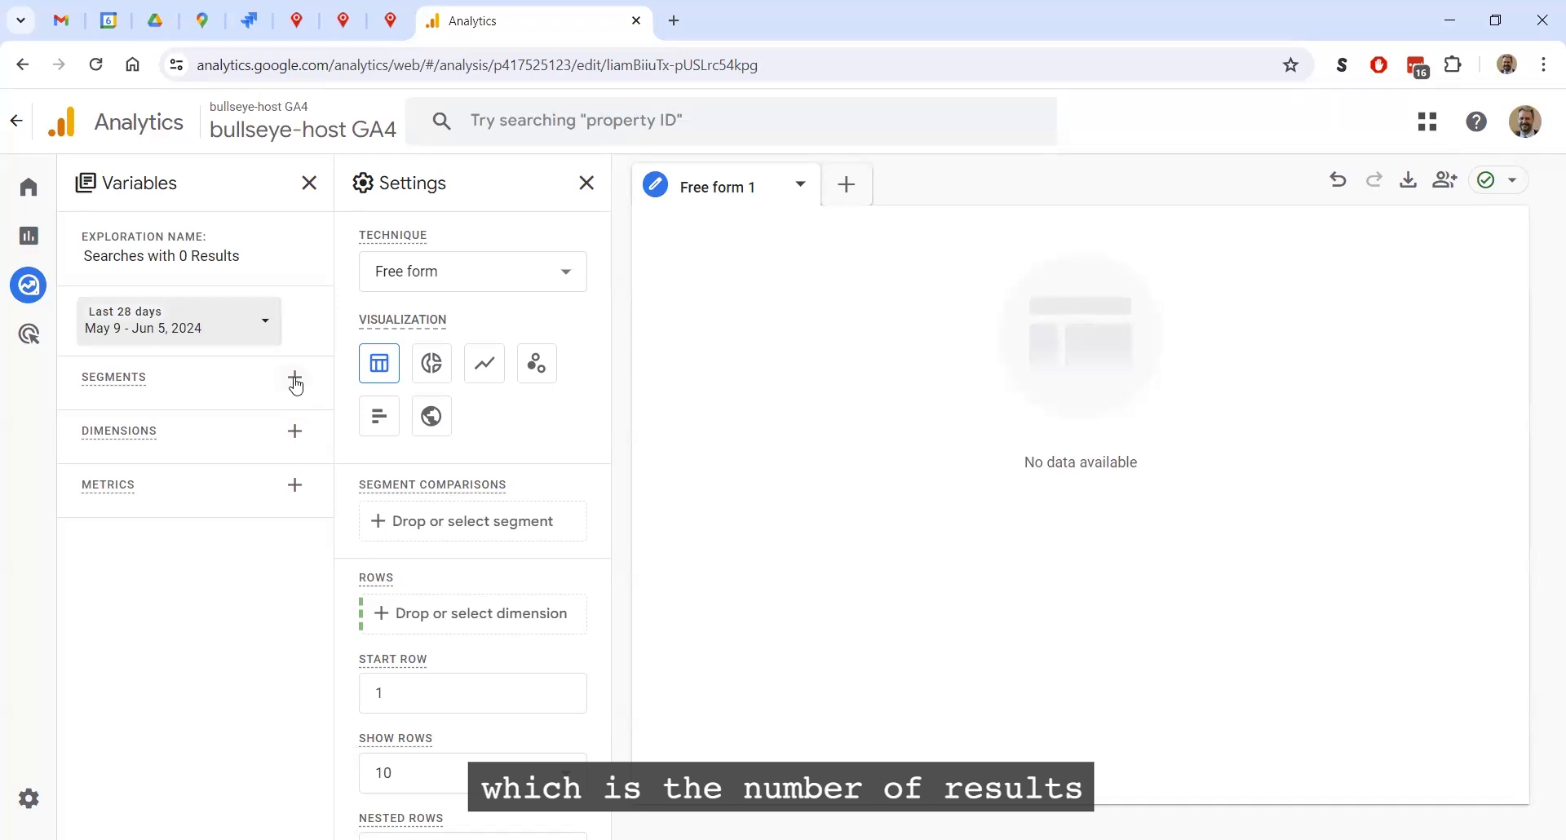
Start a custom event segment for the exploration and title it "Zero Results"
left_click(296, 379)
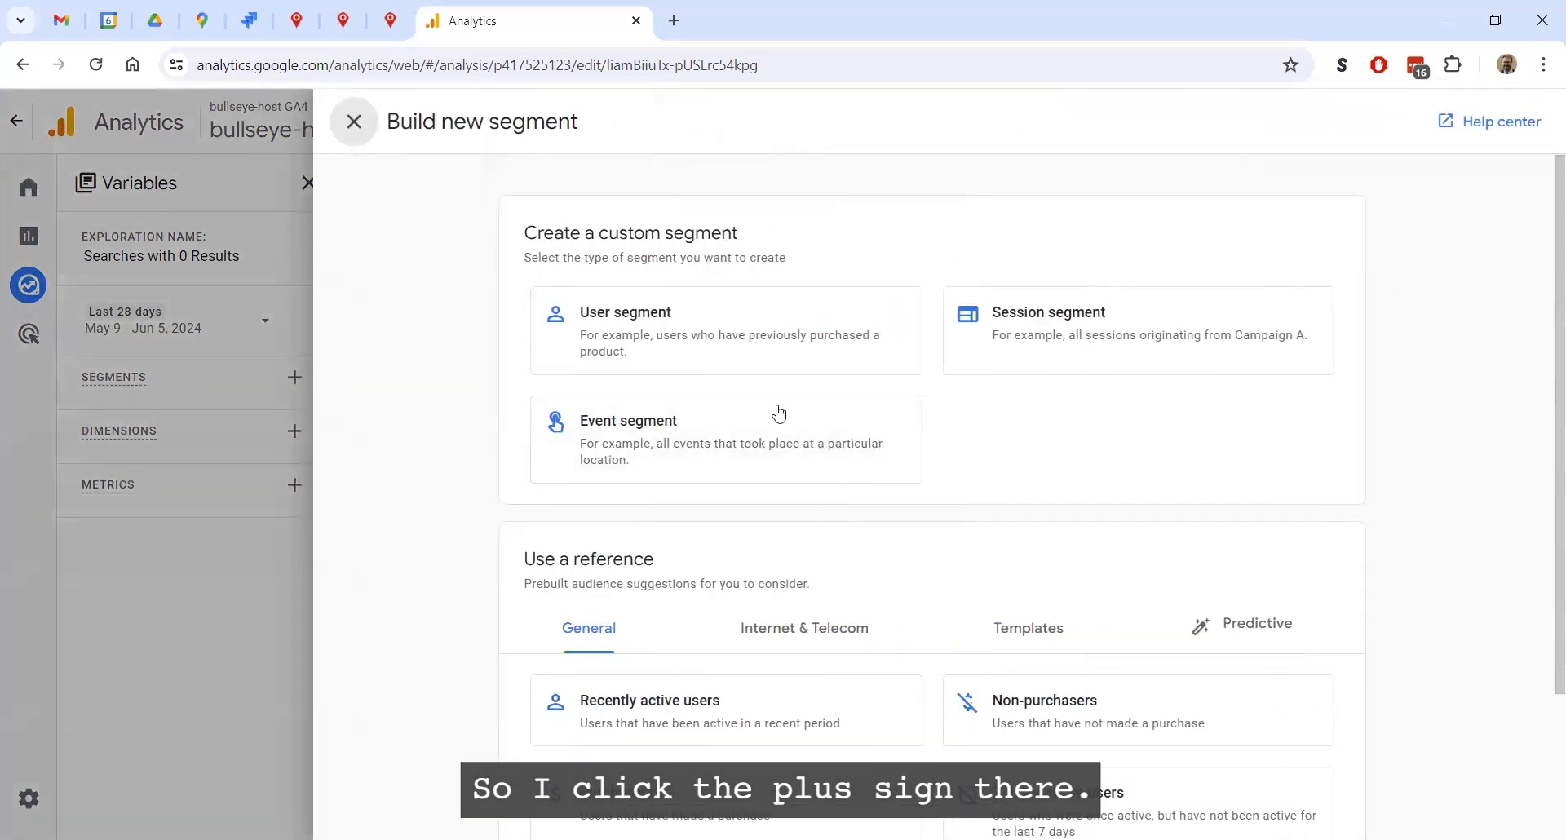
left_click(699, 451)
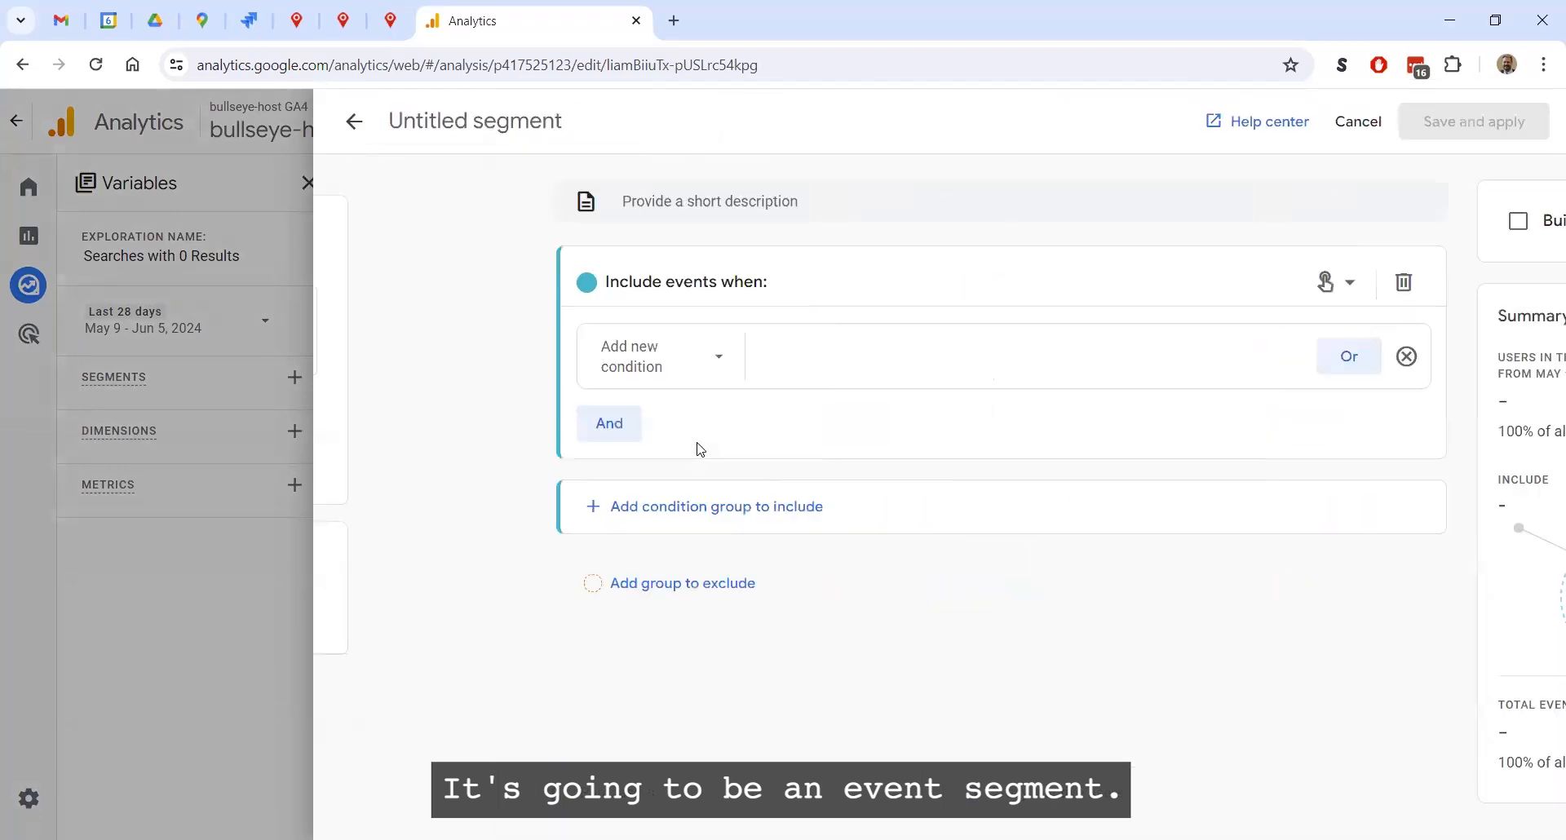
left_click(626, 117)
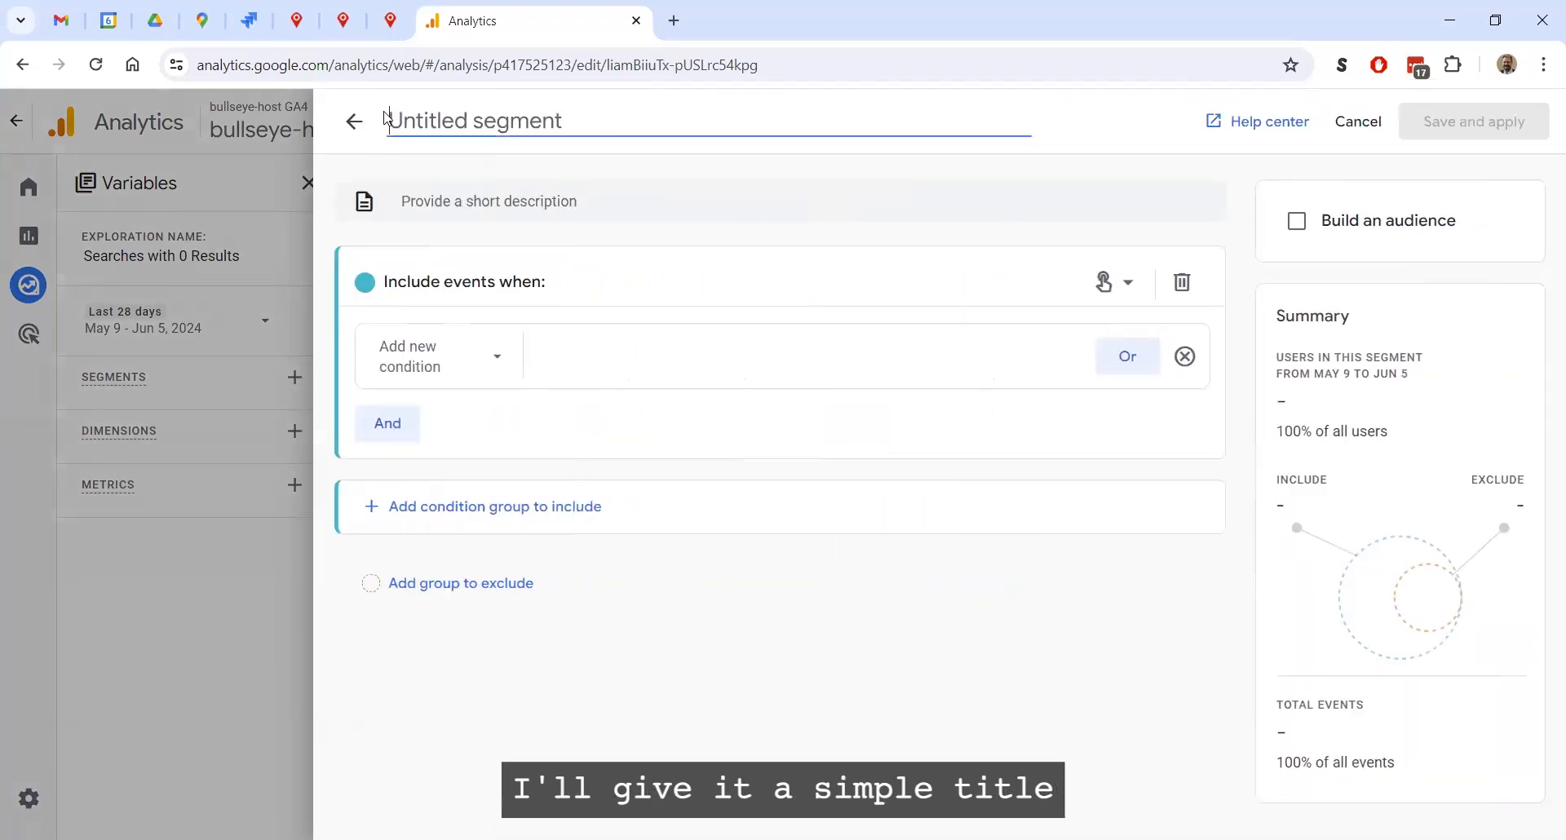
type("Zero Results")
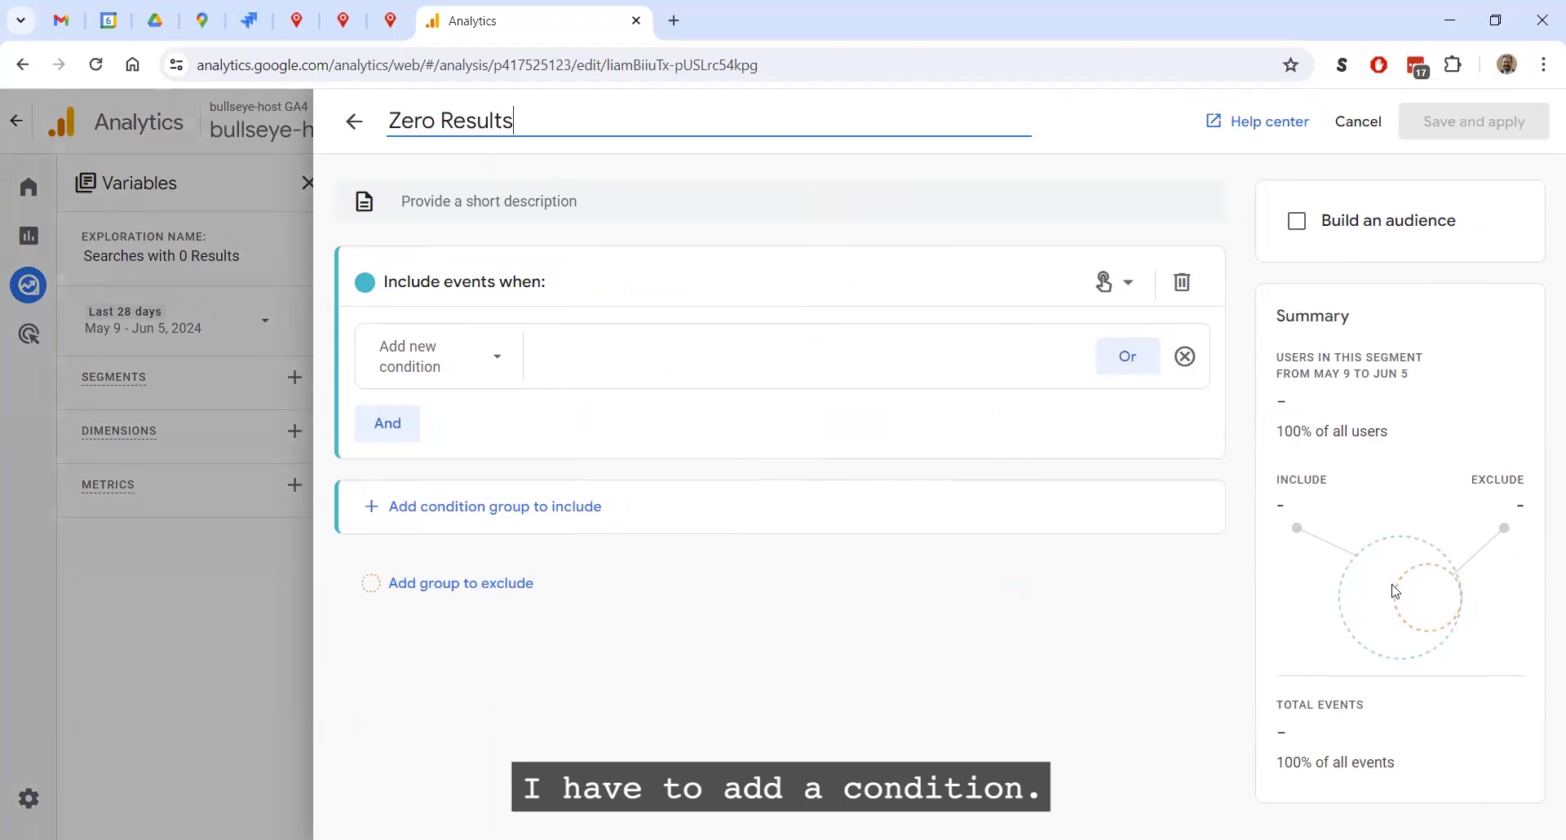
Set the segment's include condition to the locator_search_results_summary event
left_click(486, 354)
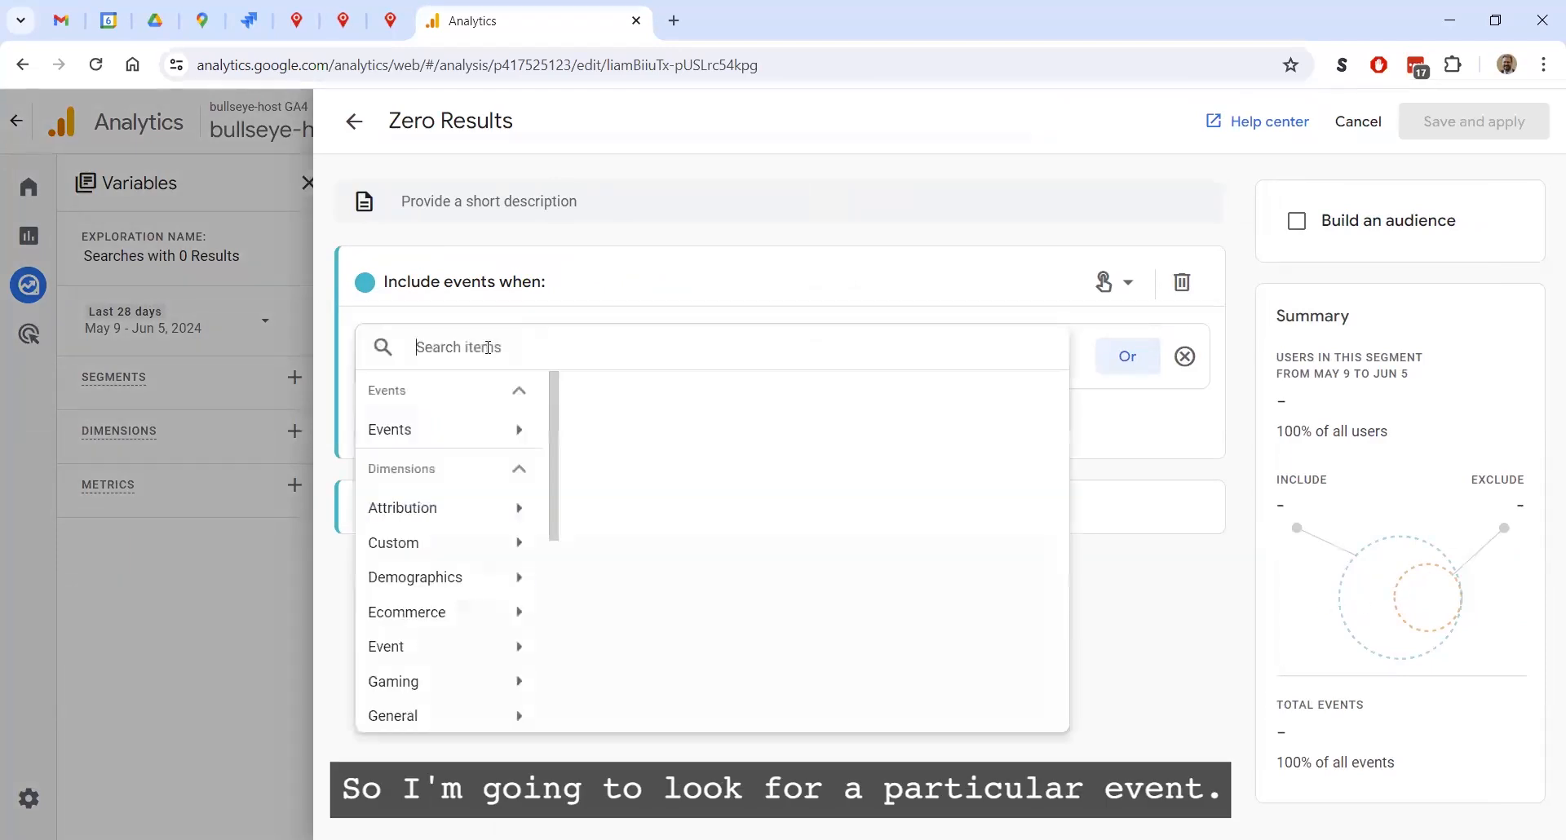
left_click(489, 441)
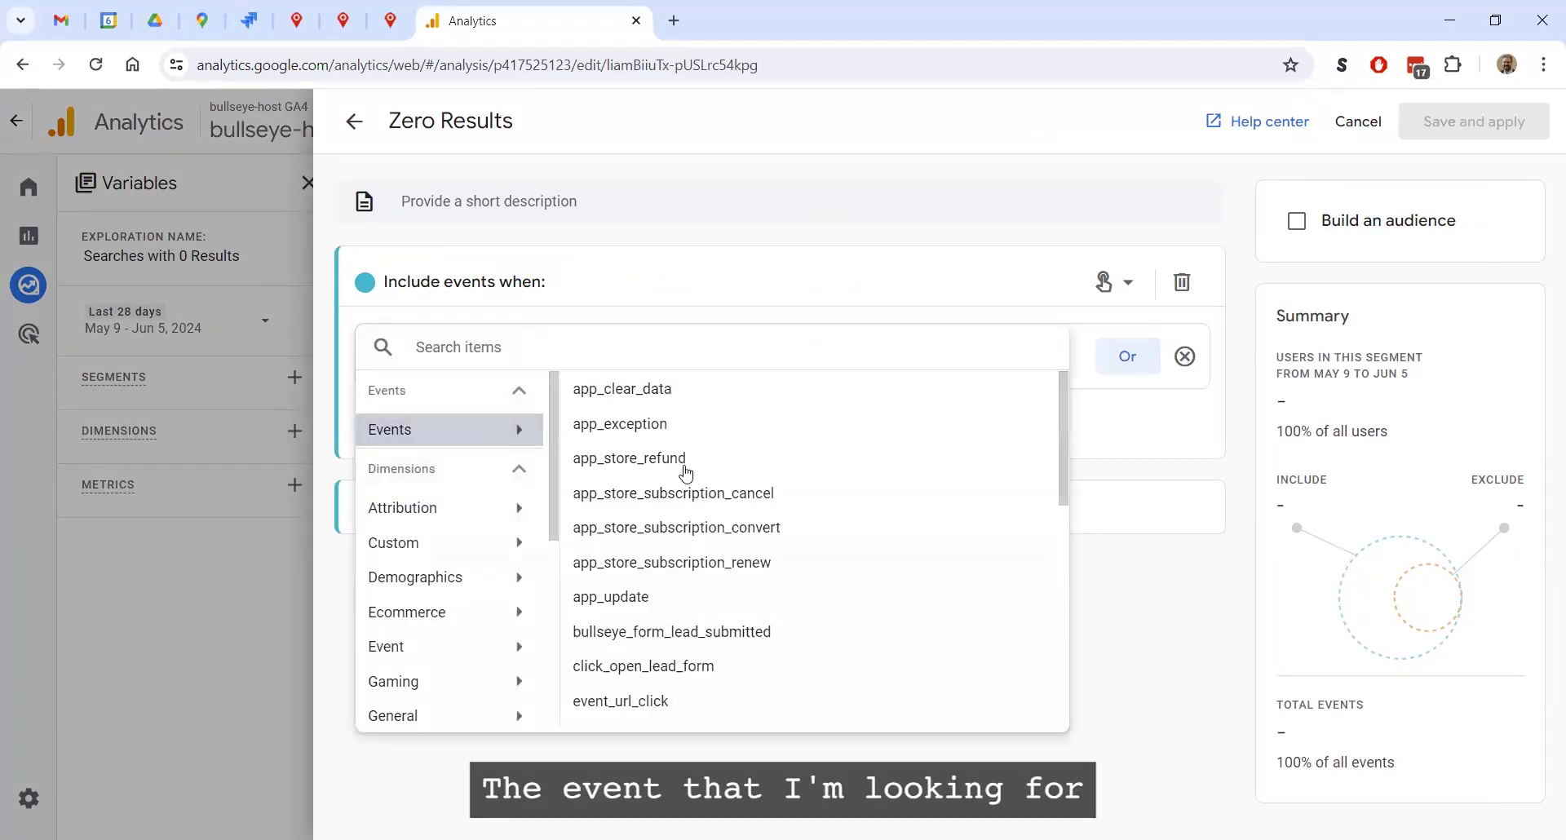
scroll(831, 547, "down", 7)
scroll(832, 560, "up", 3)
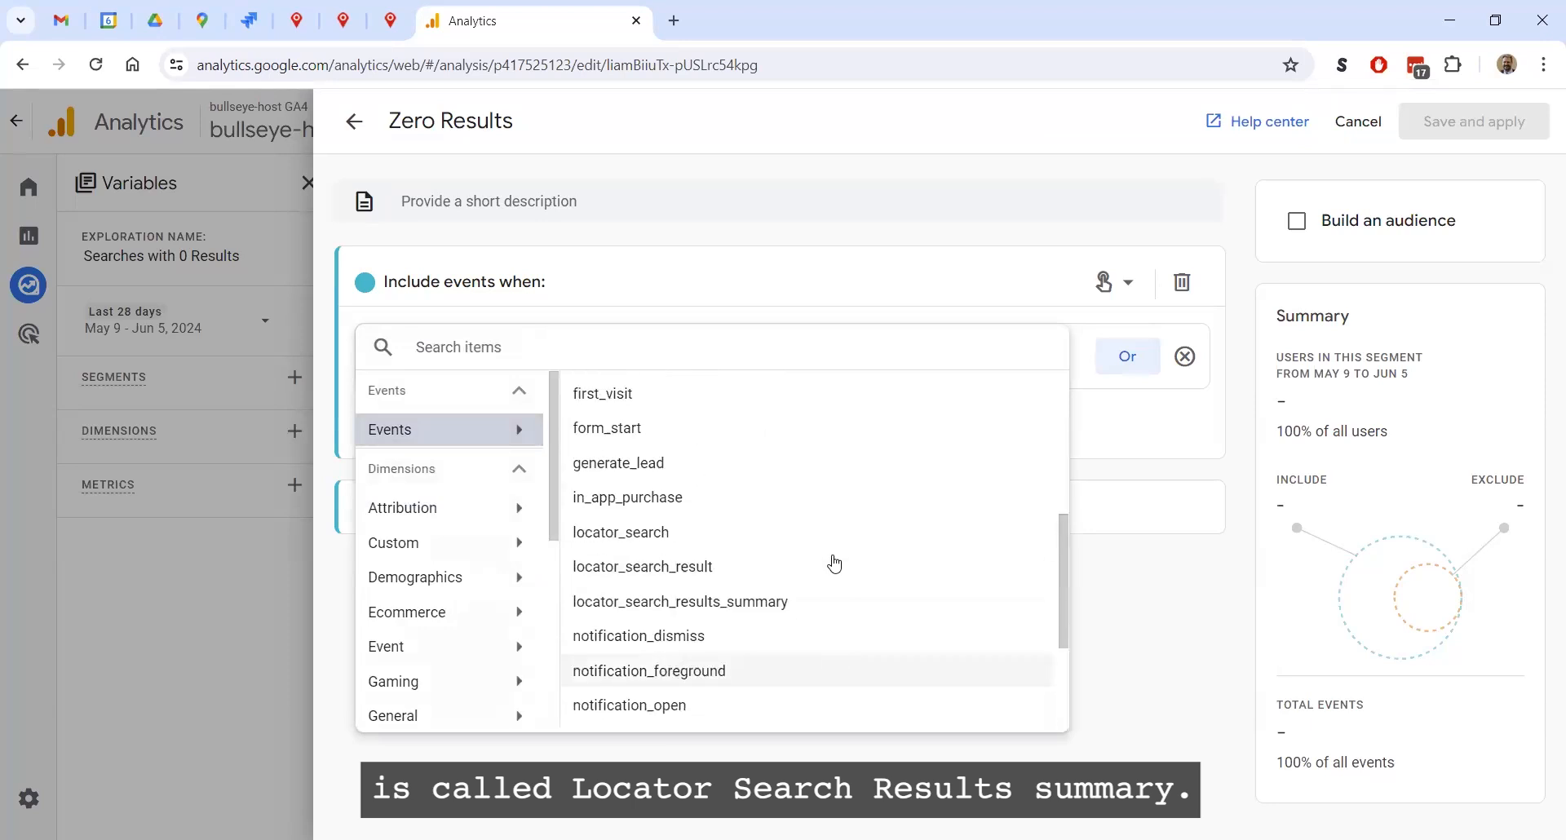
left_click(780, 603)
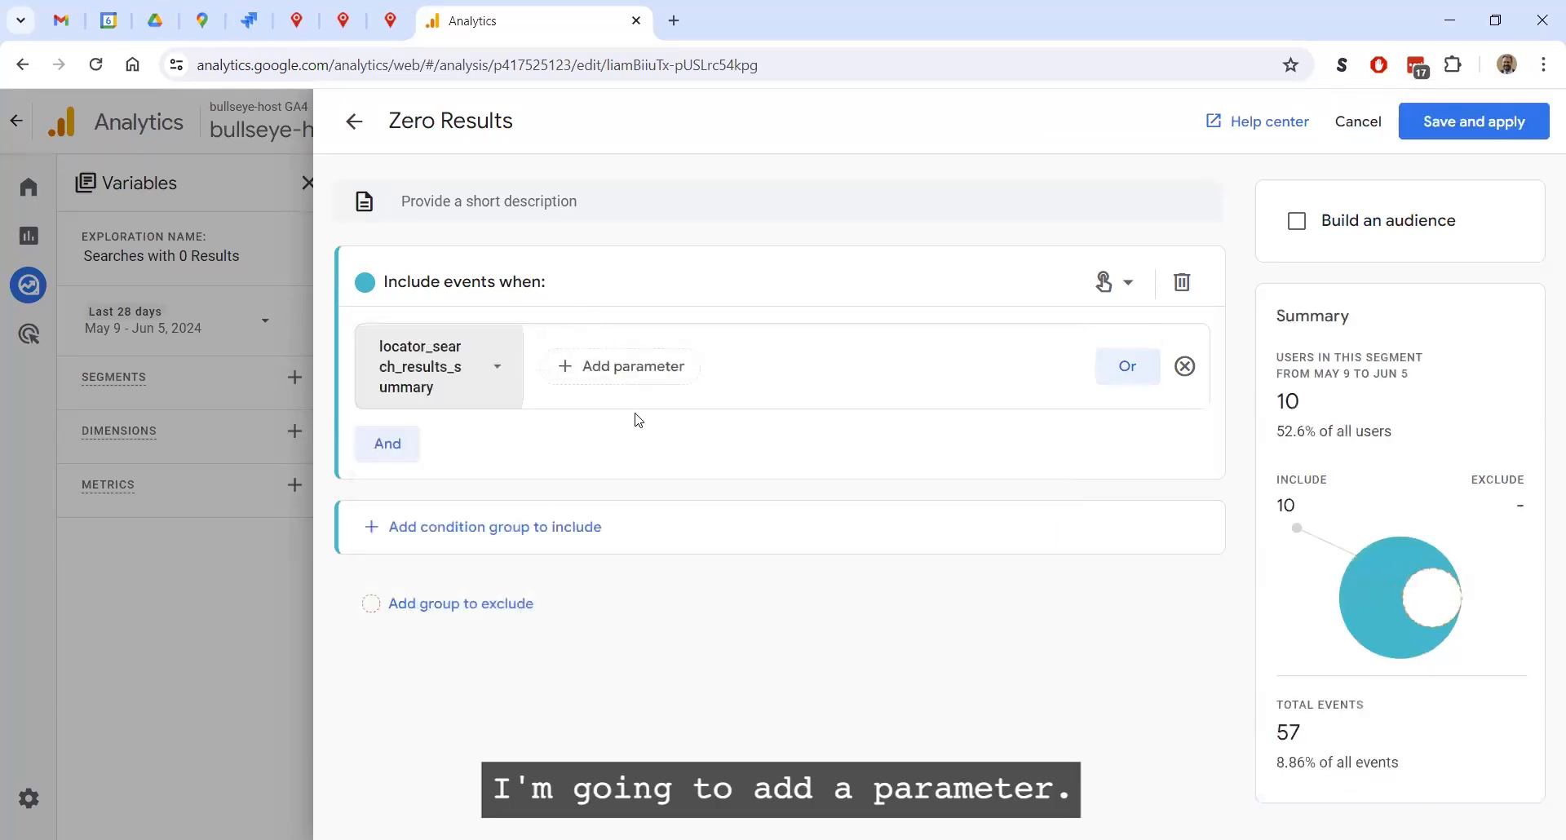
Add the custom parameter Number of Results exactly matches (=) 0 to the event condition, and save and apply the segment
left_click(628, 366)
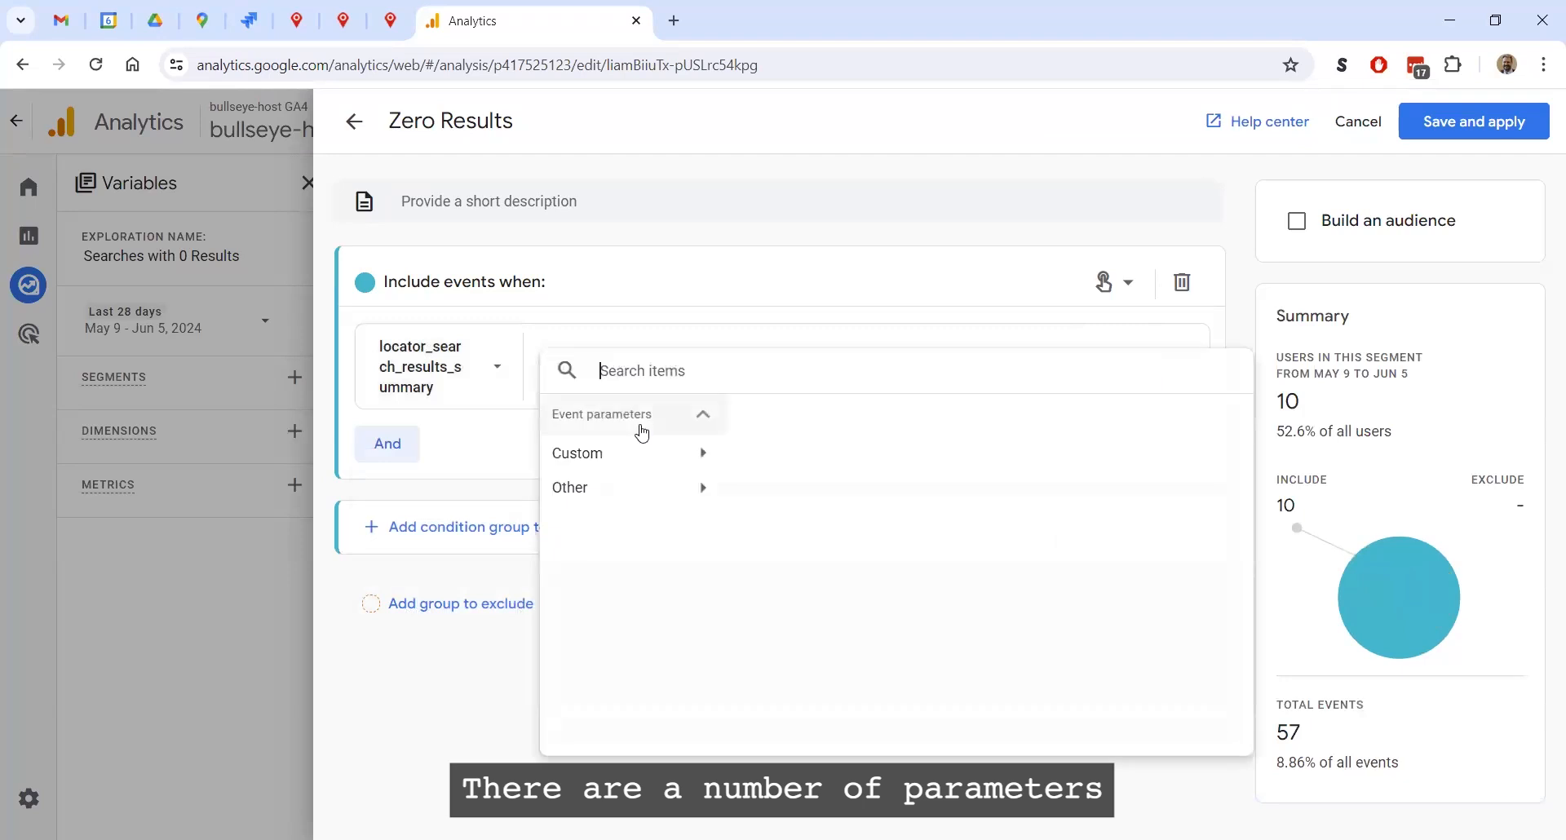
left_click(701, 455)
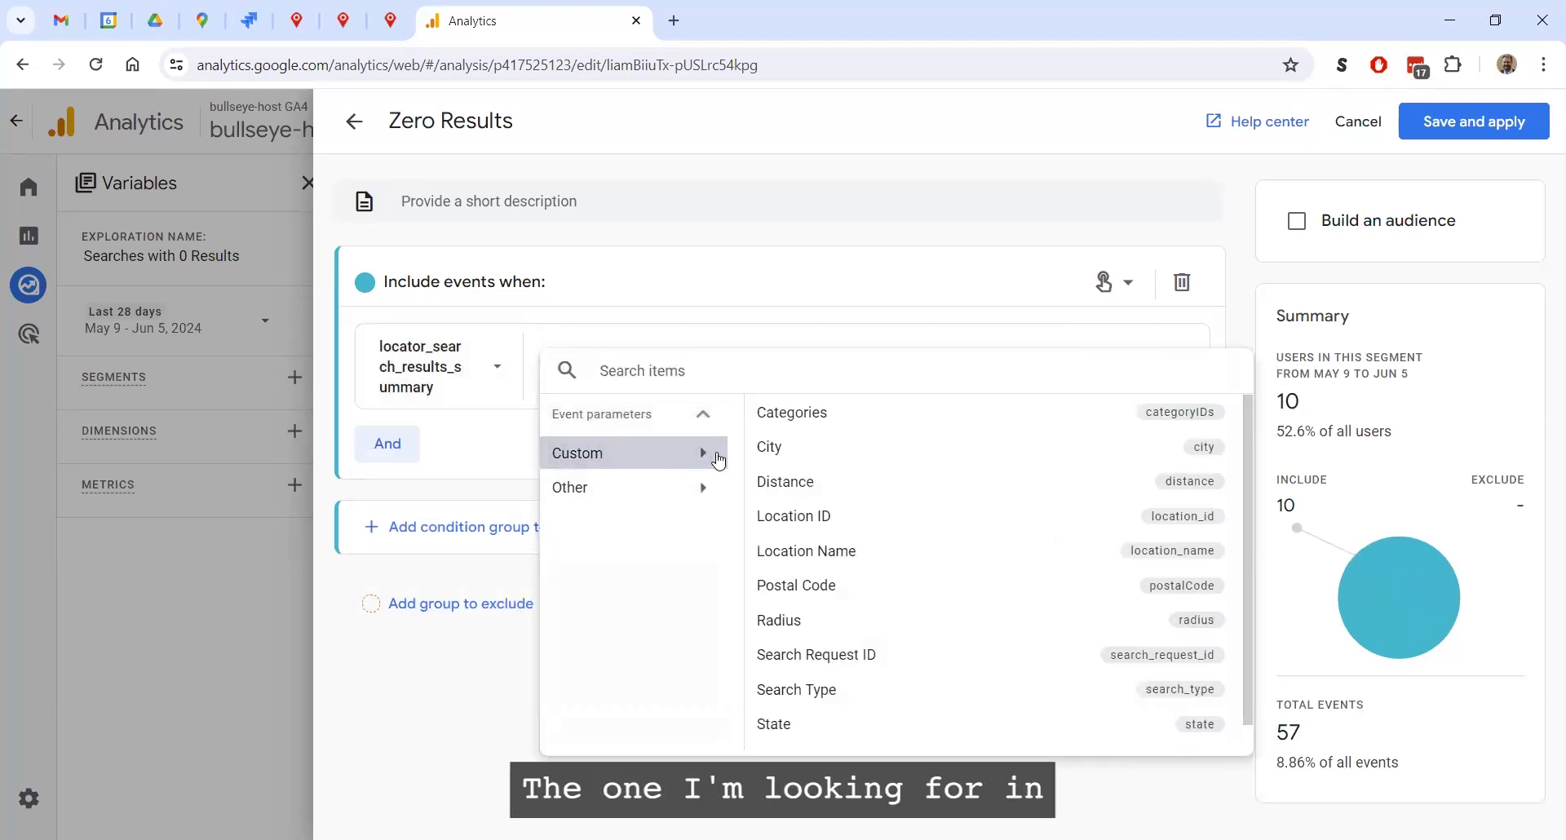
scroll(978, 515, "down", 1)
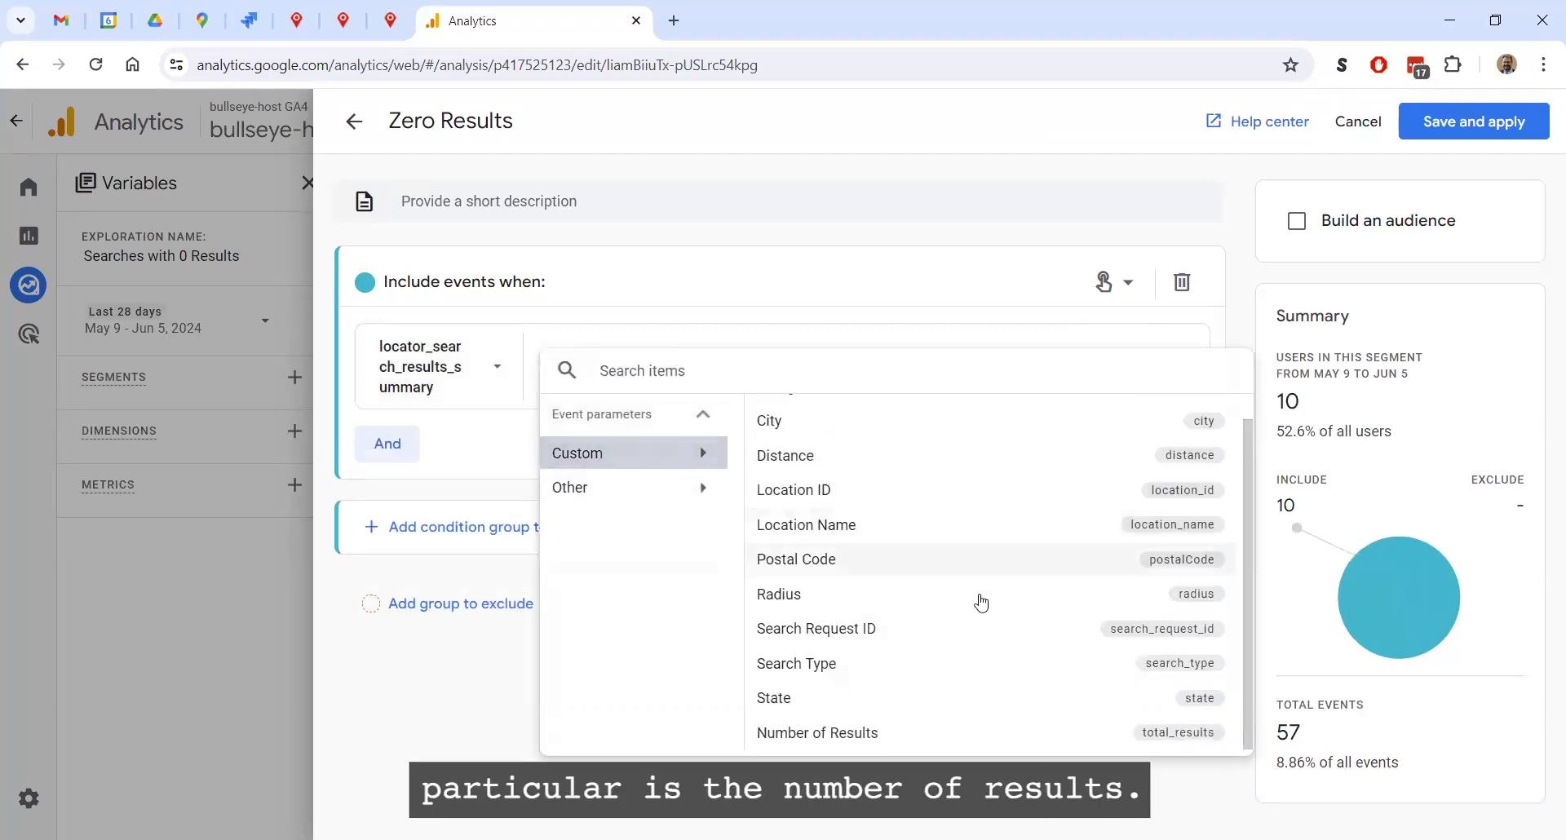
left_click(856, 735)
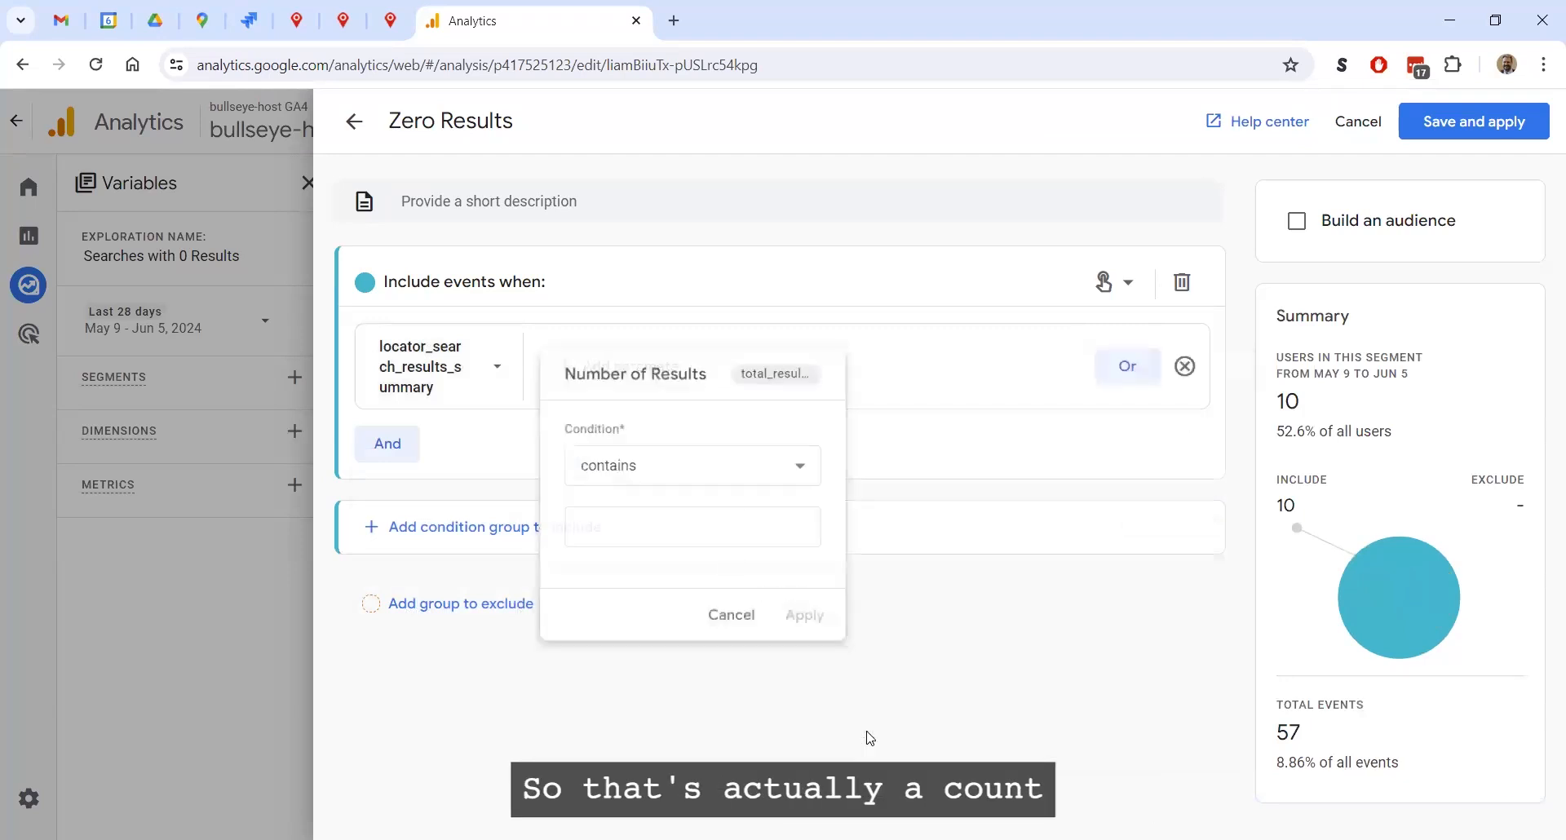
left_click(800, 467)
scroll(710, 628, "down", 3)
left_click(651, 518)
left_click(668, 528)
type("0")
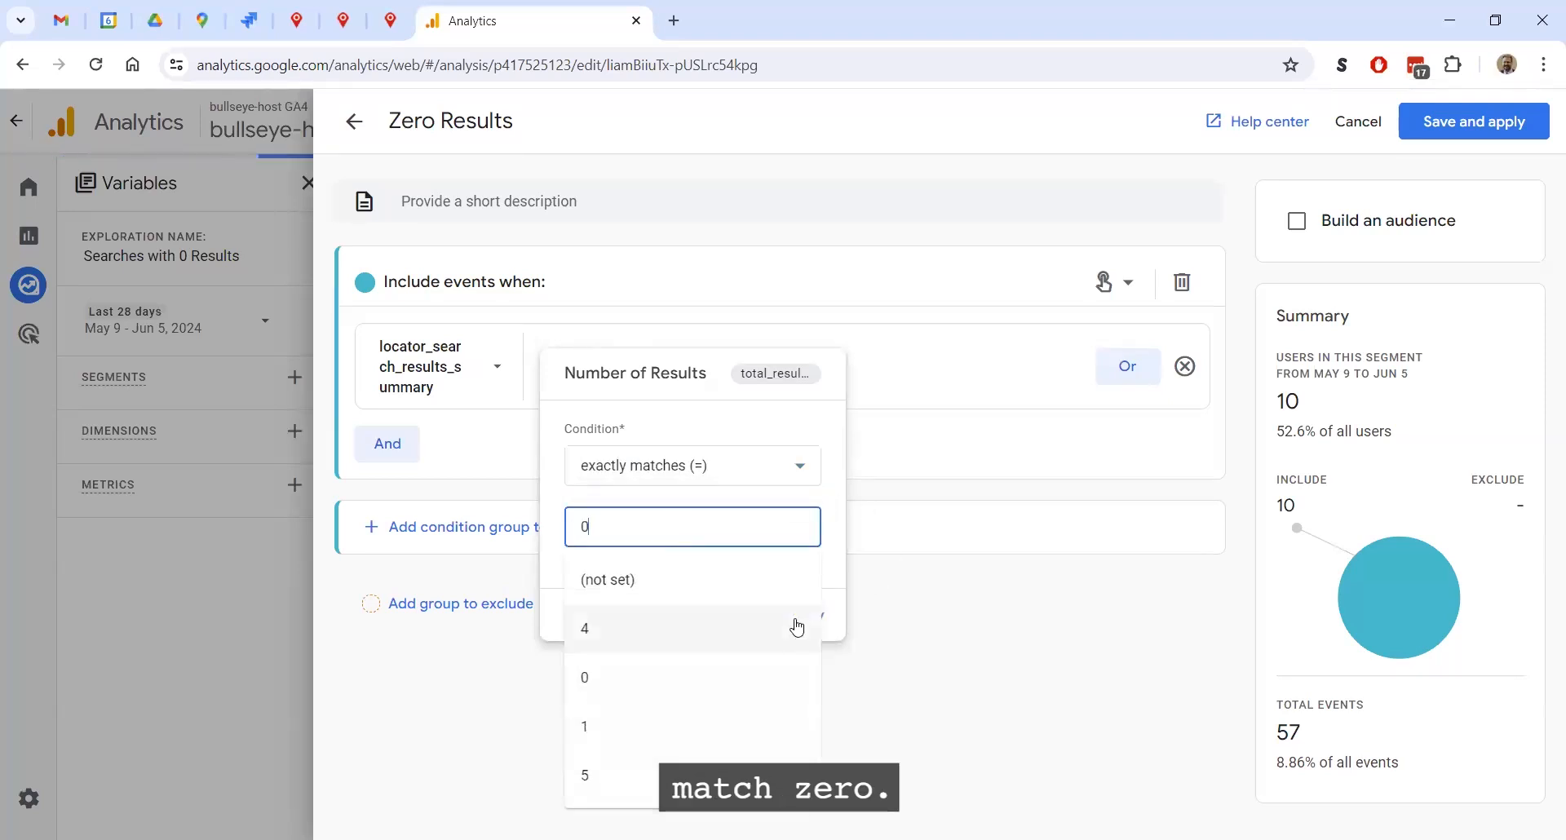
left_click(806, 618)
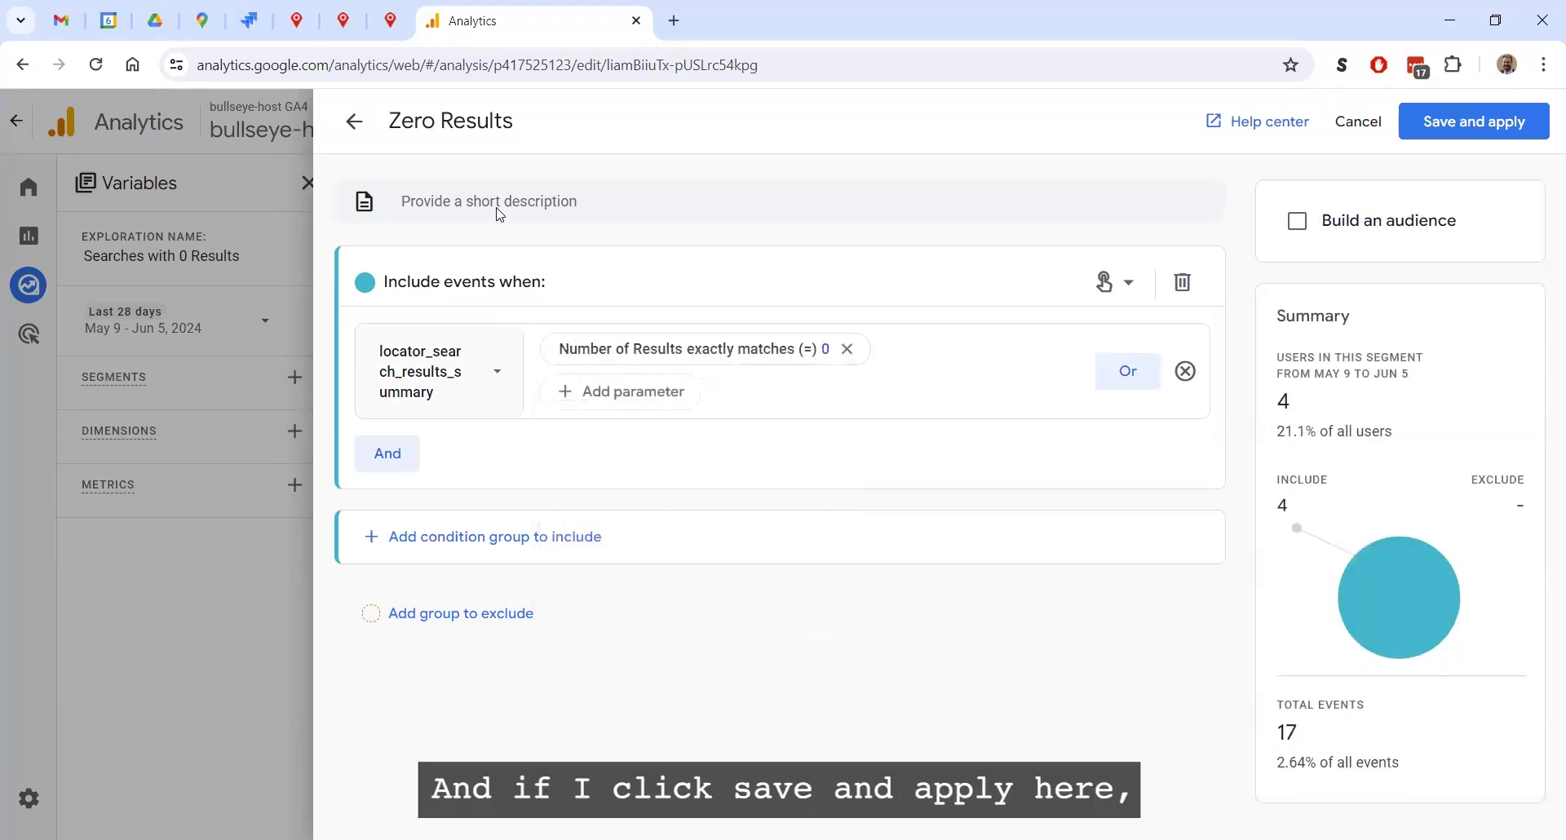
left_click(1528, 128)
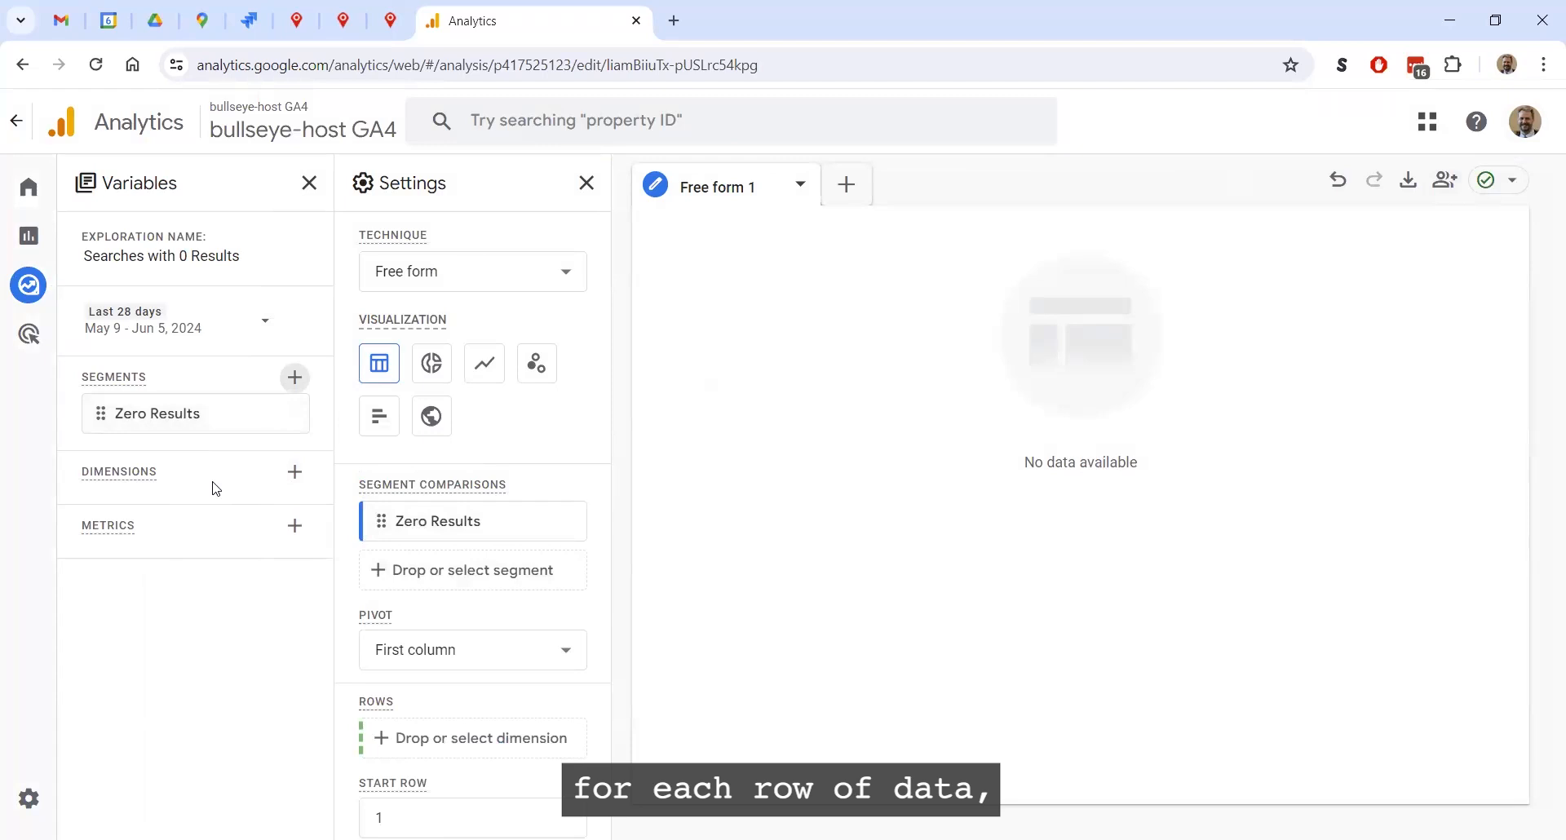
Import the custom dimensions City, State, Postal Code, Radius and Categories into the exploration
left_click(295, 474)
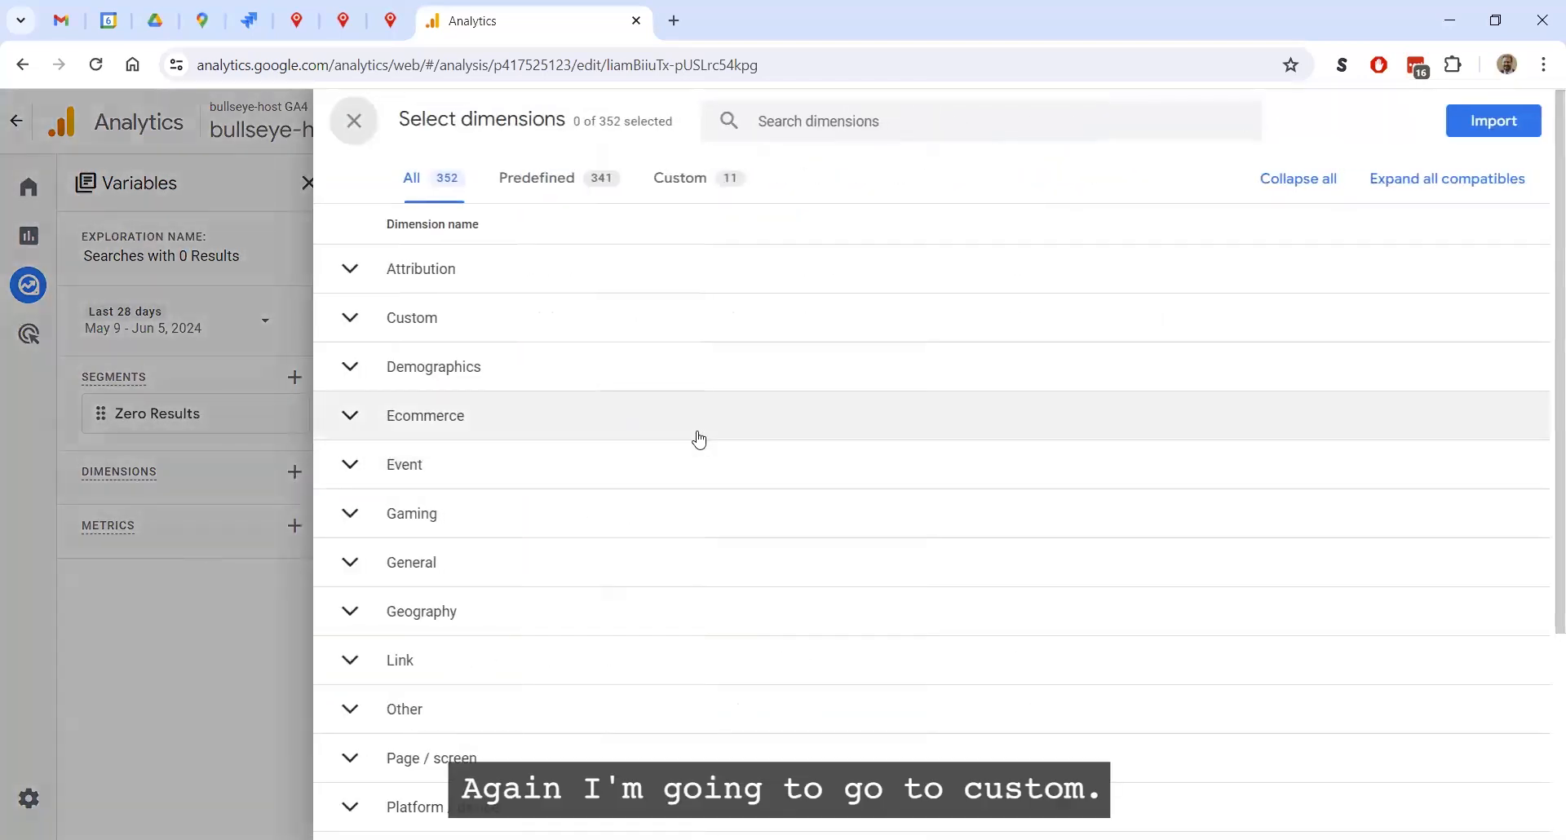
left_click(351, 319)
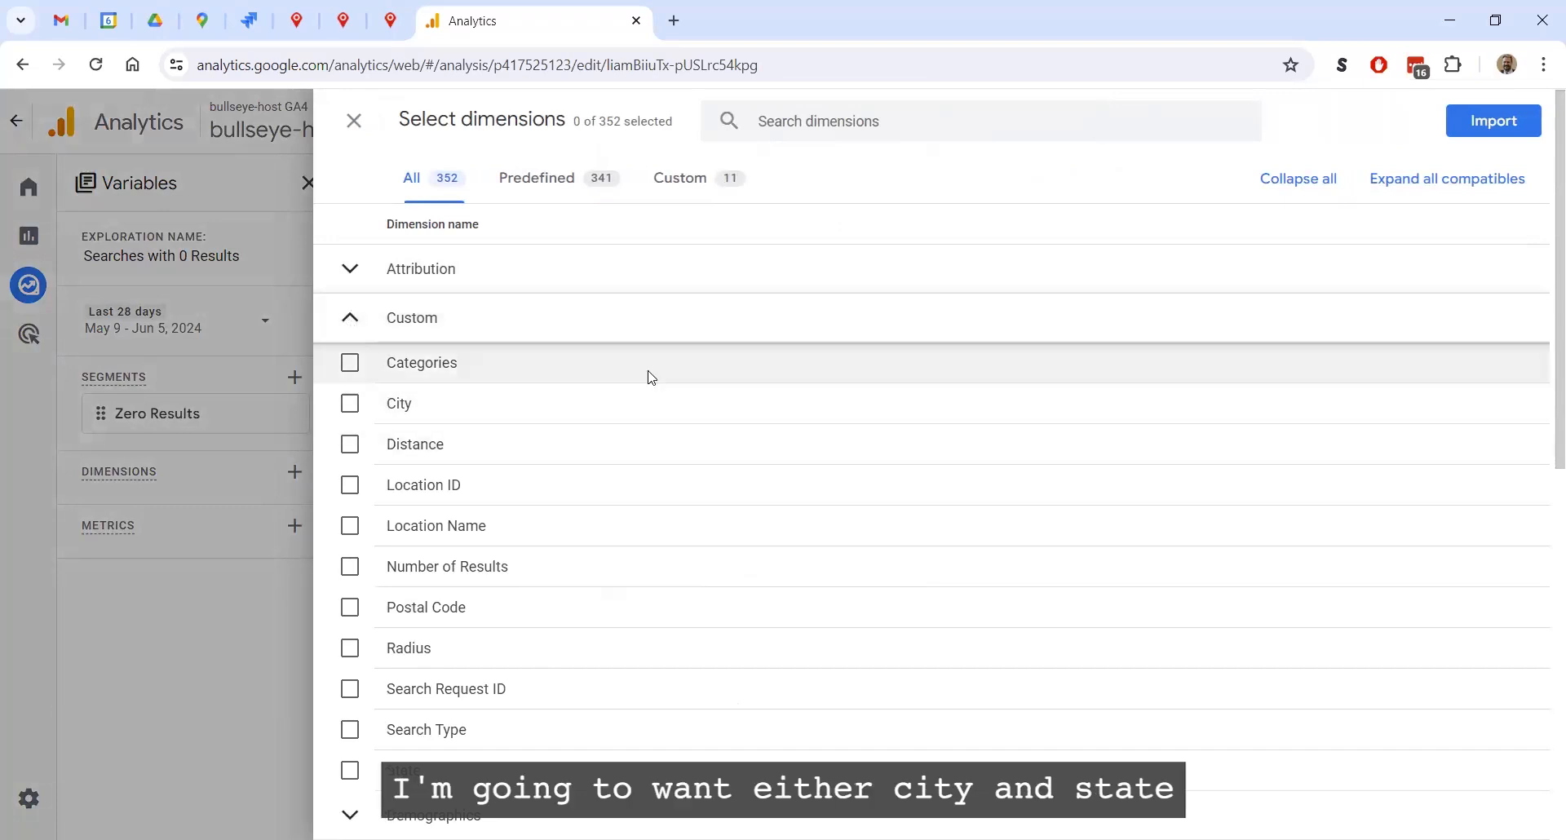
scroll(665, 386, "down", 1)
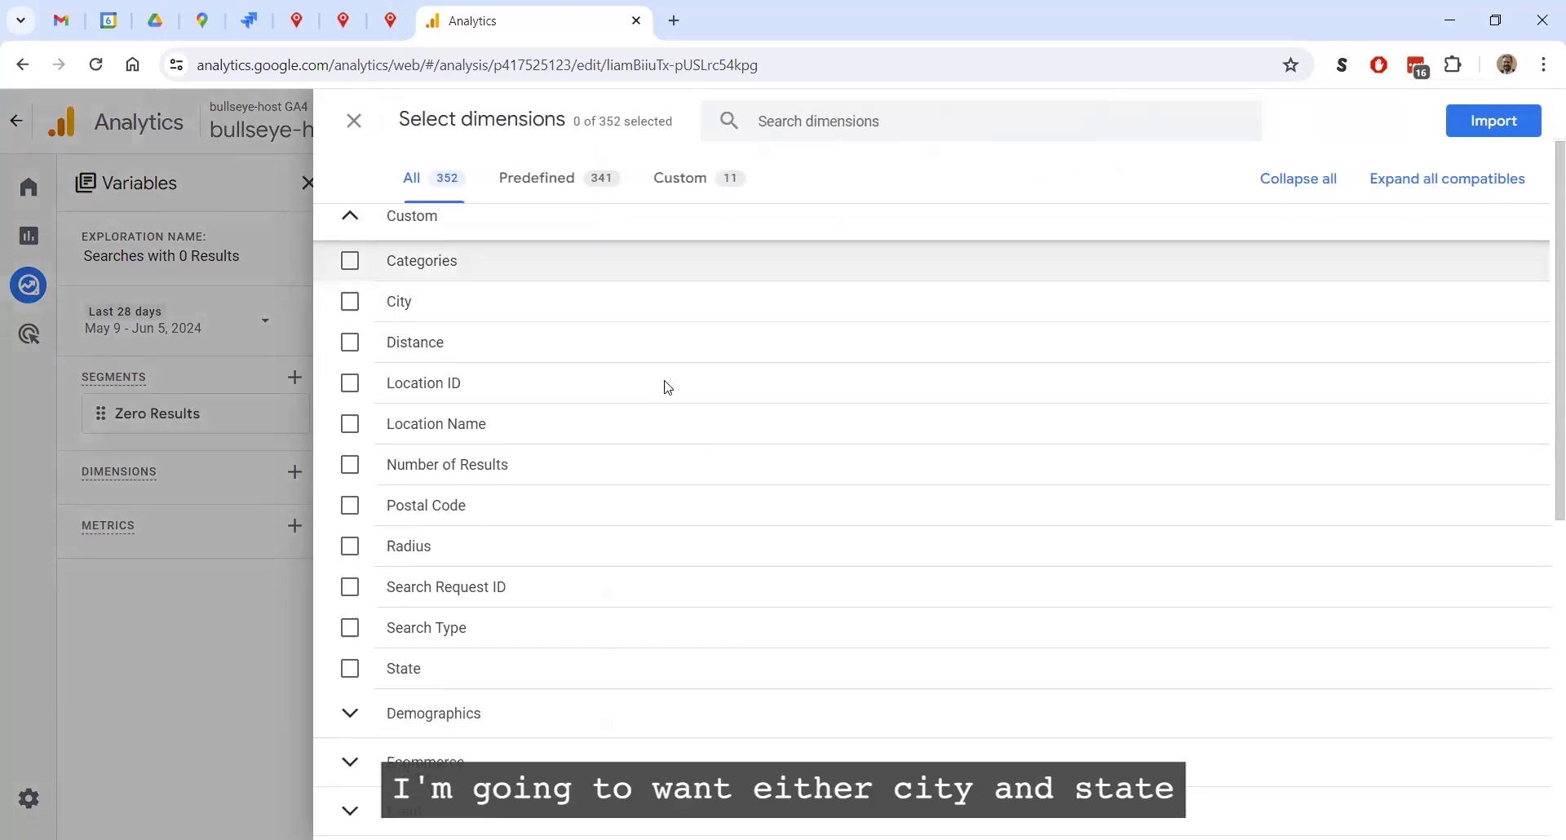
left_click(350, 301)
left_click(372, 668)
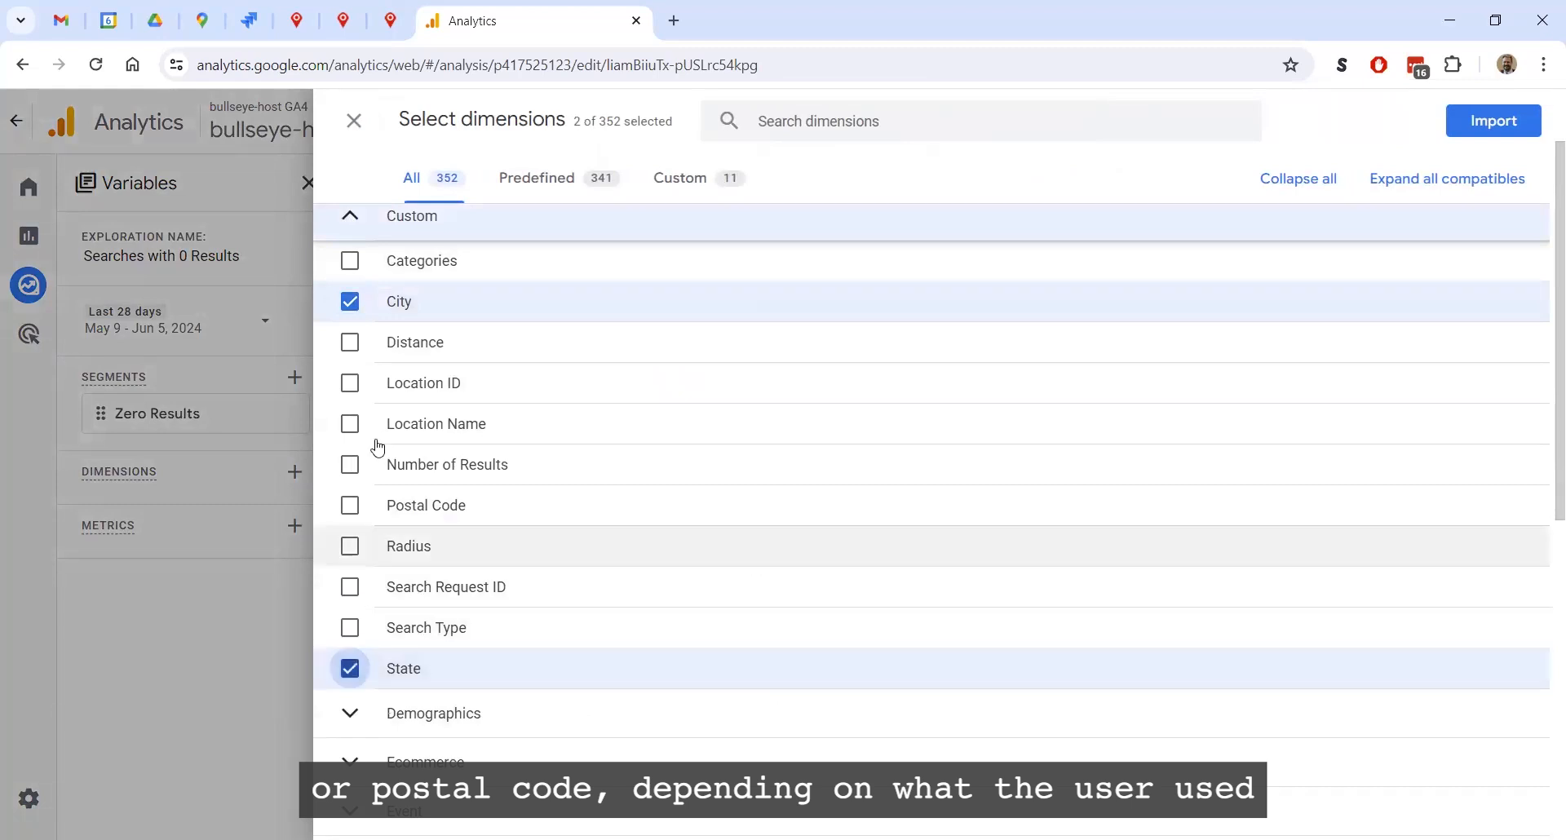
left_click(350, 505)
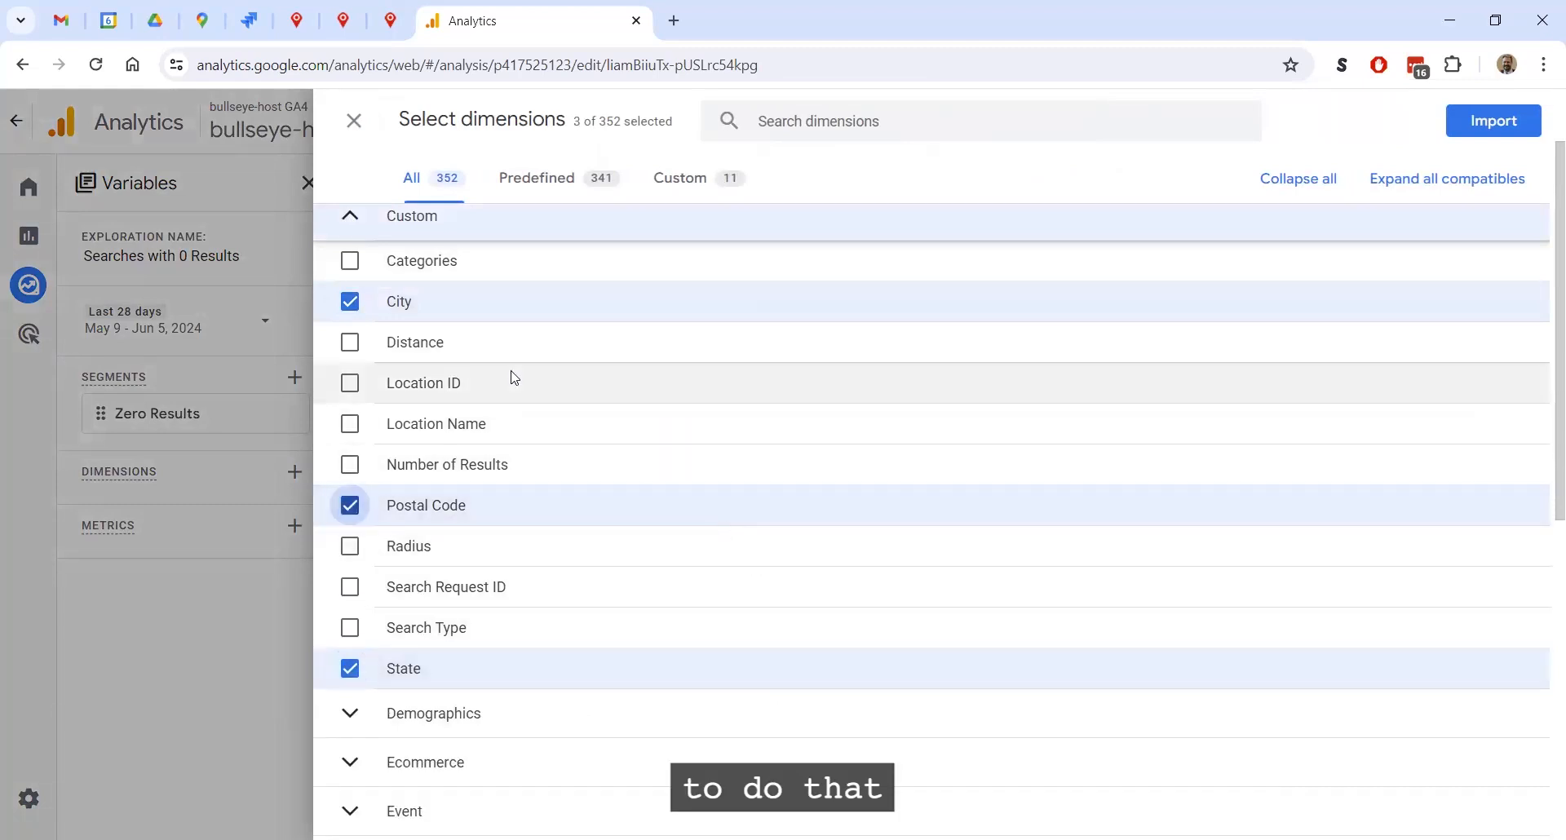
scroll(595, 462, "down", 1)
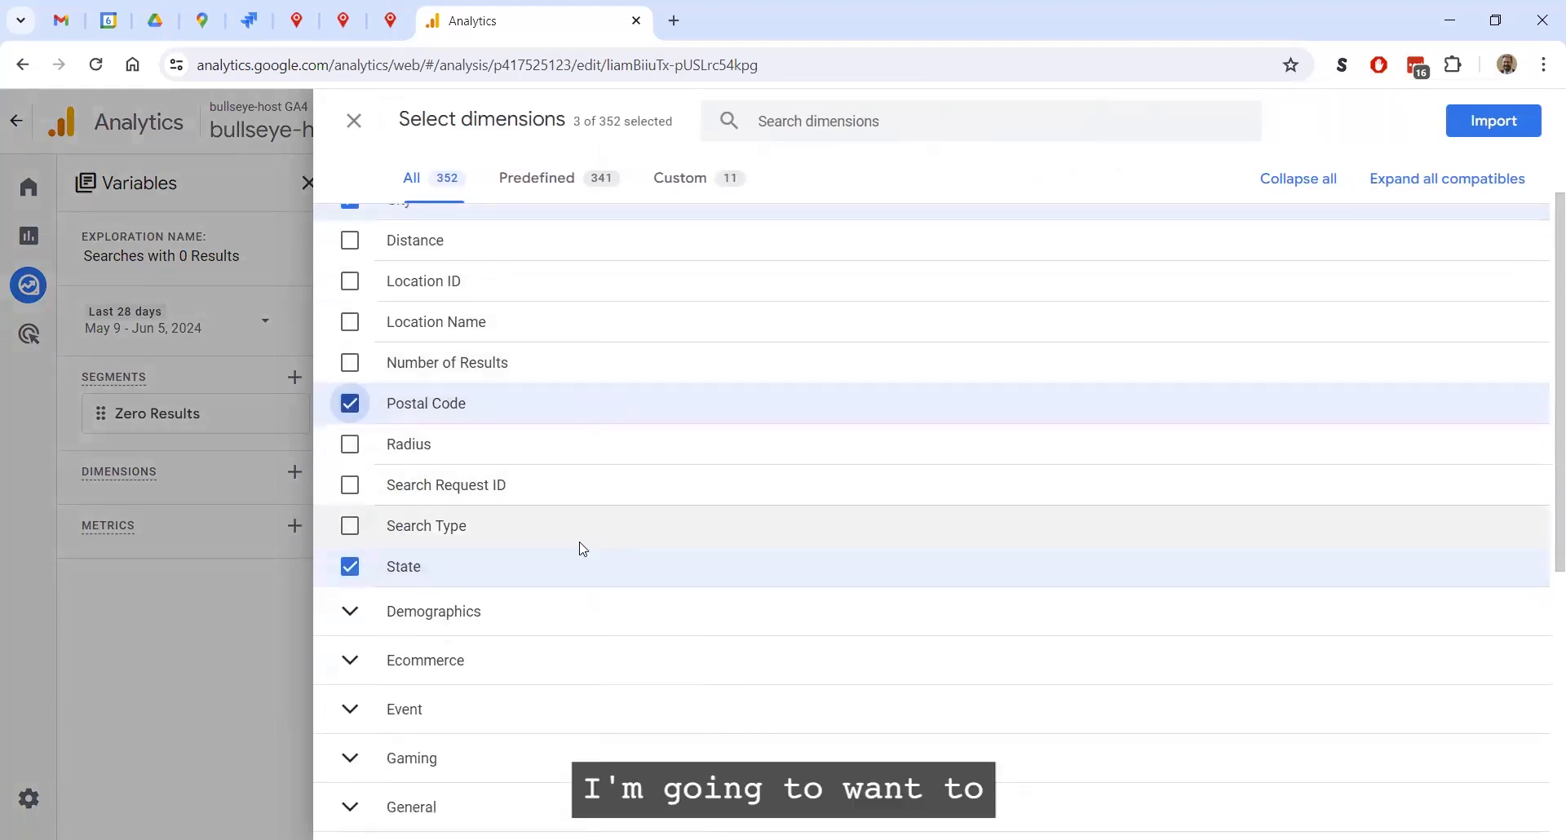
scroll(364, 514, "up", 1)
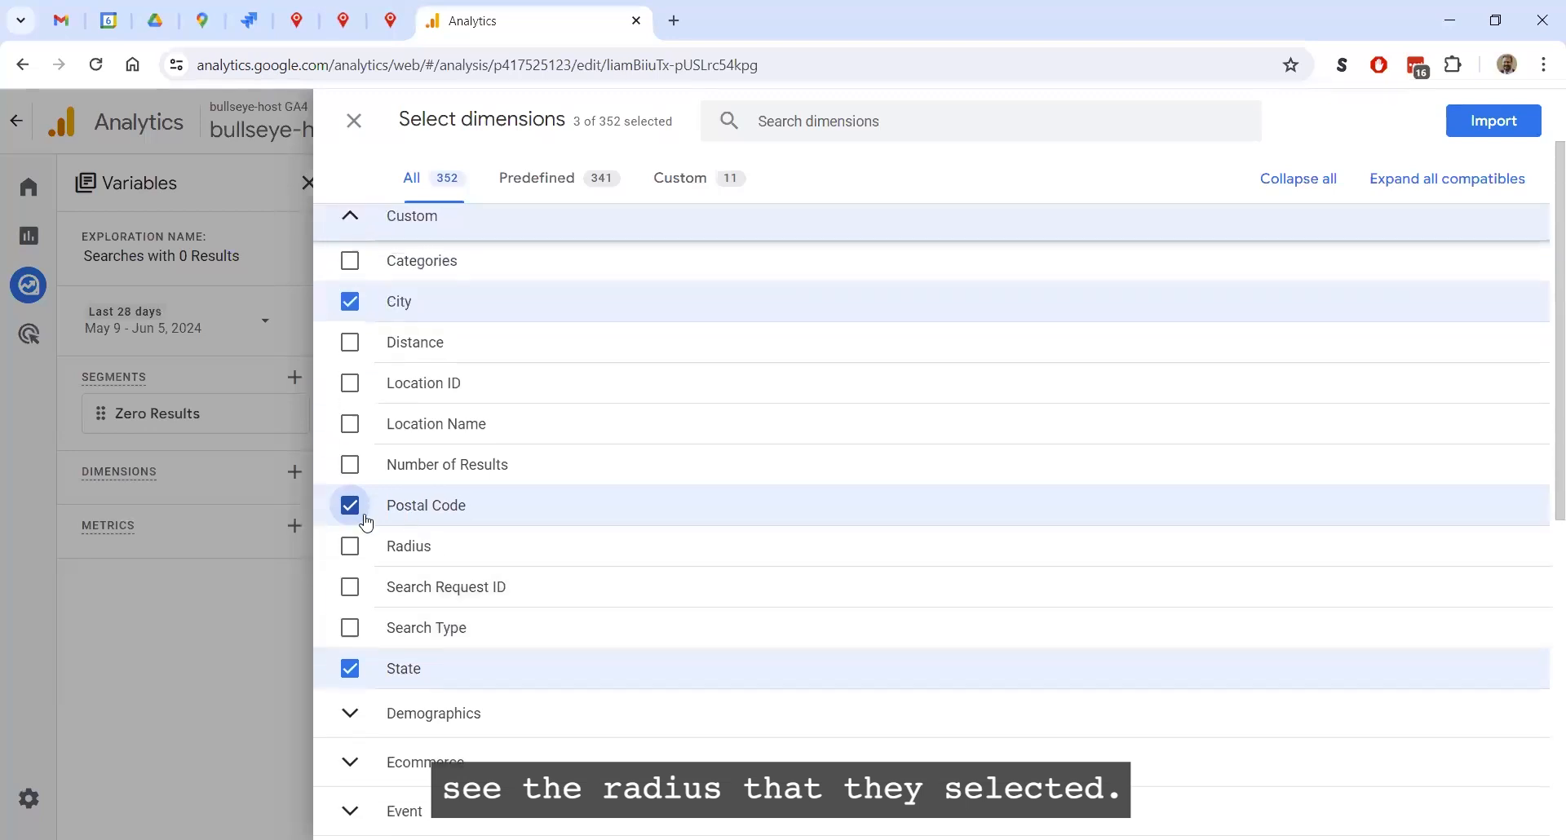
left_click(349, 547)
scroll(810, 486, "up", 1)
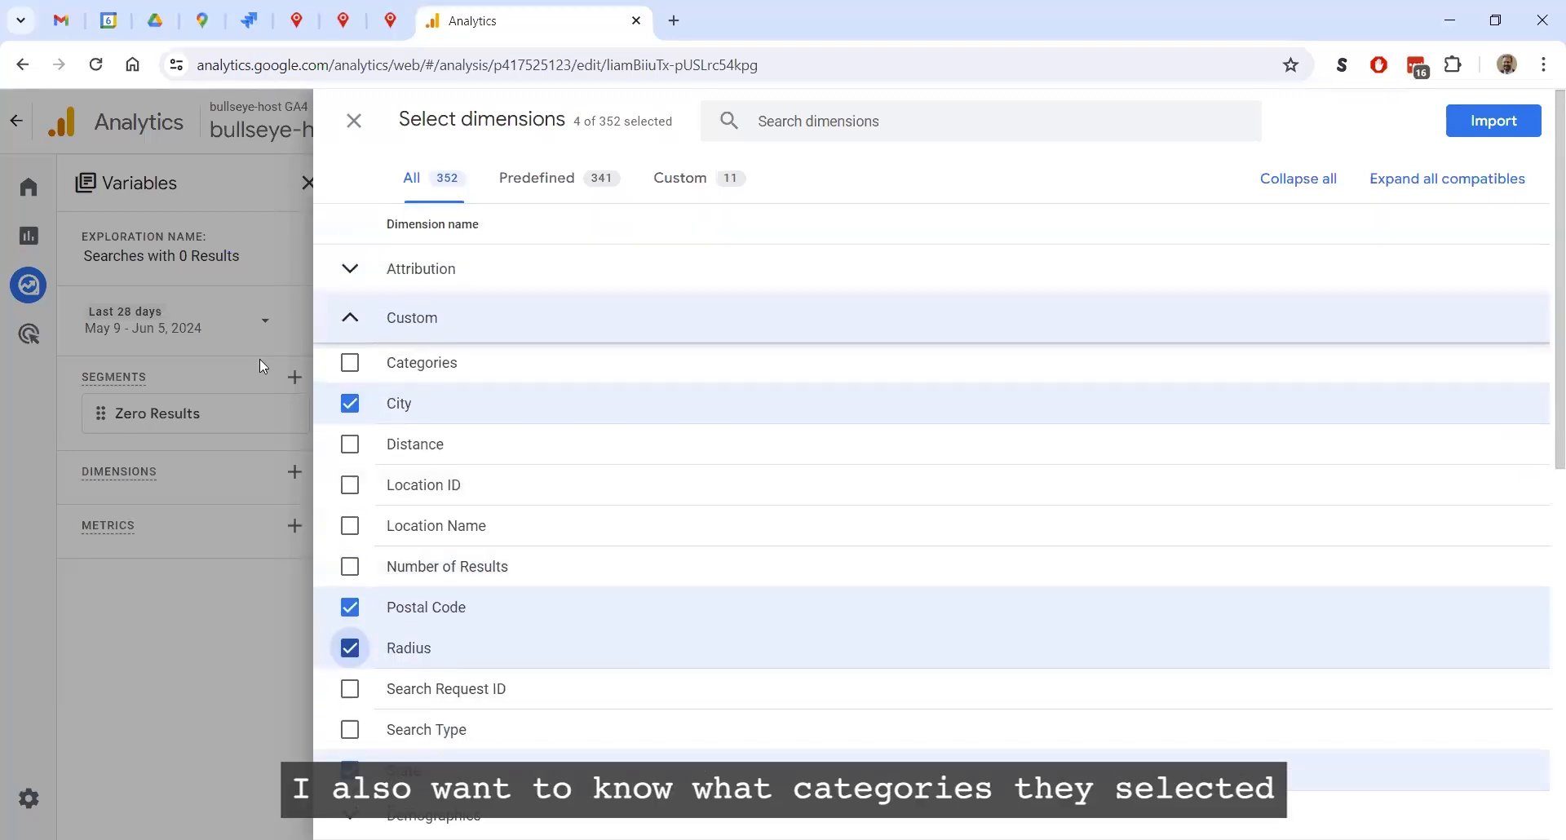
left_click(350, 362)
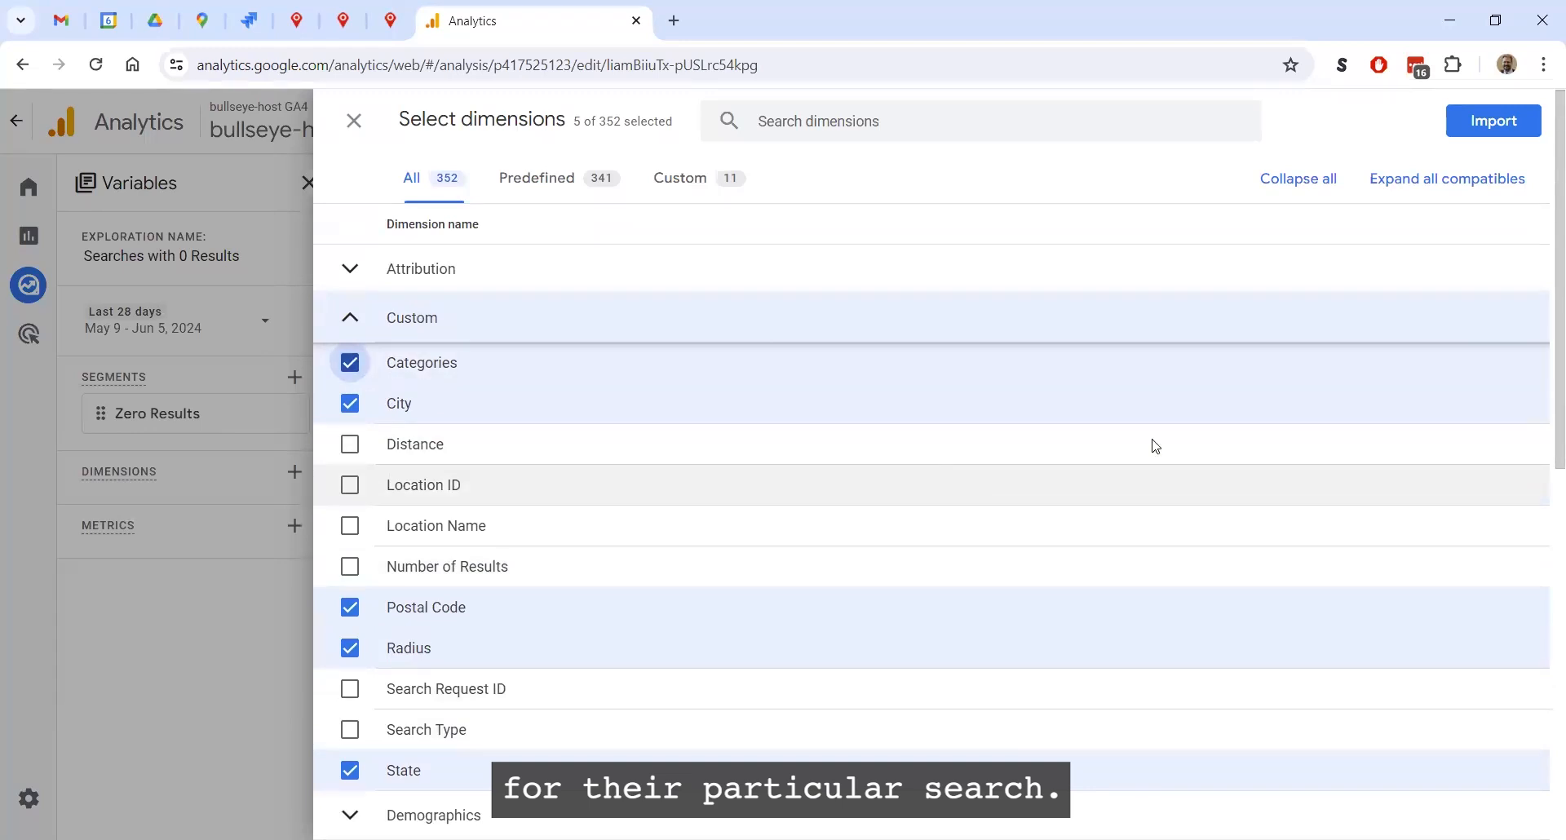
left_click(1493, 121)
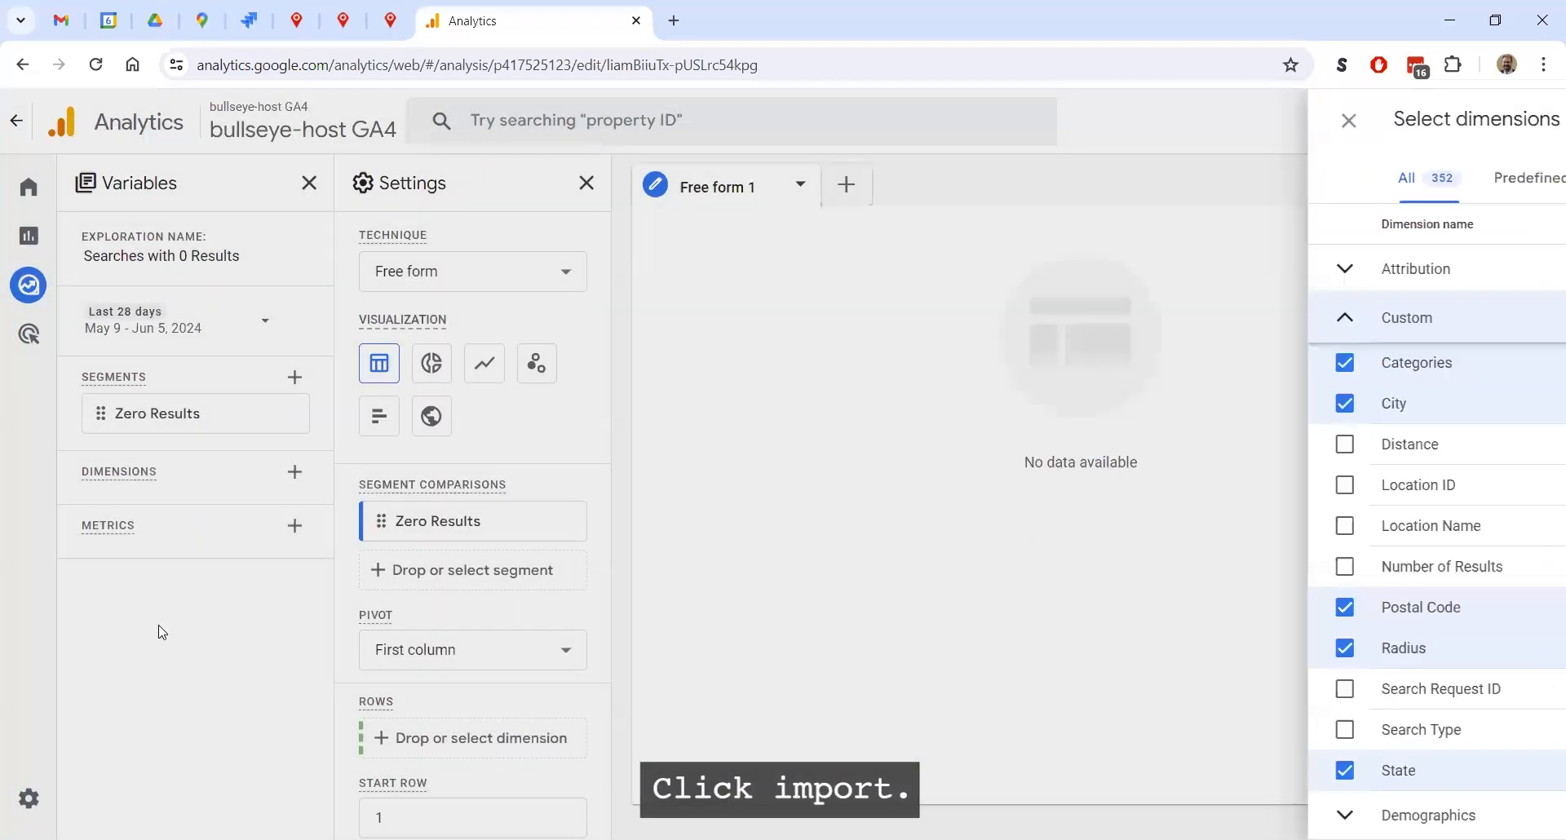
Import the Event count metric from the Event group into the exploration
scroll(336, 581, "down", 1)
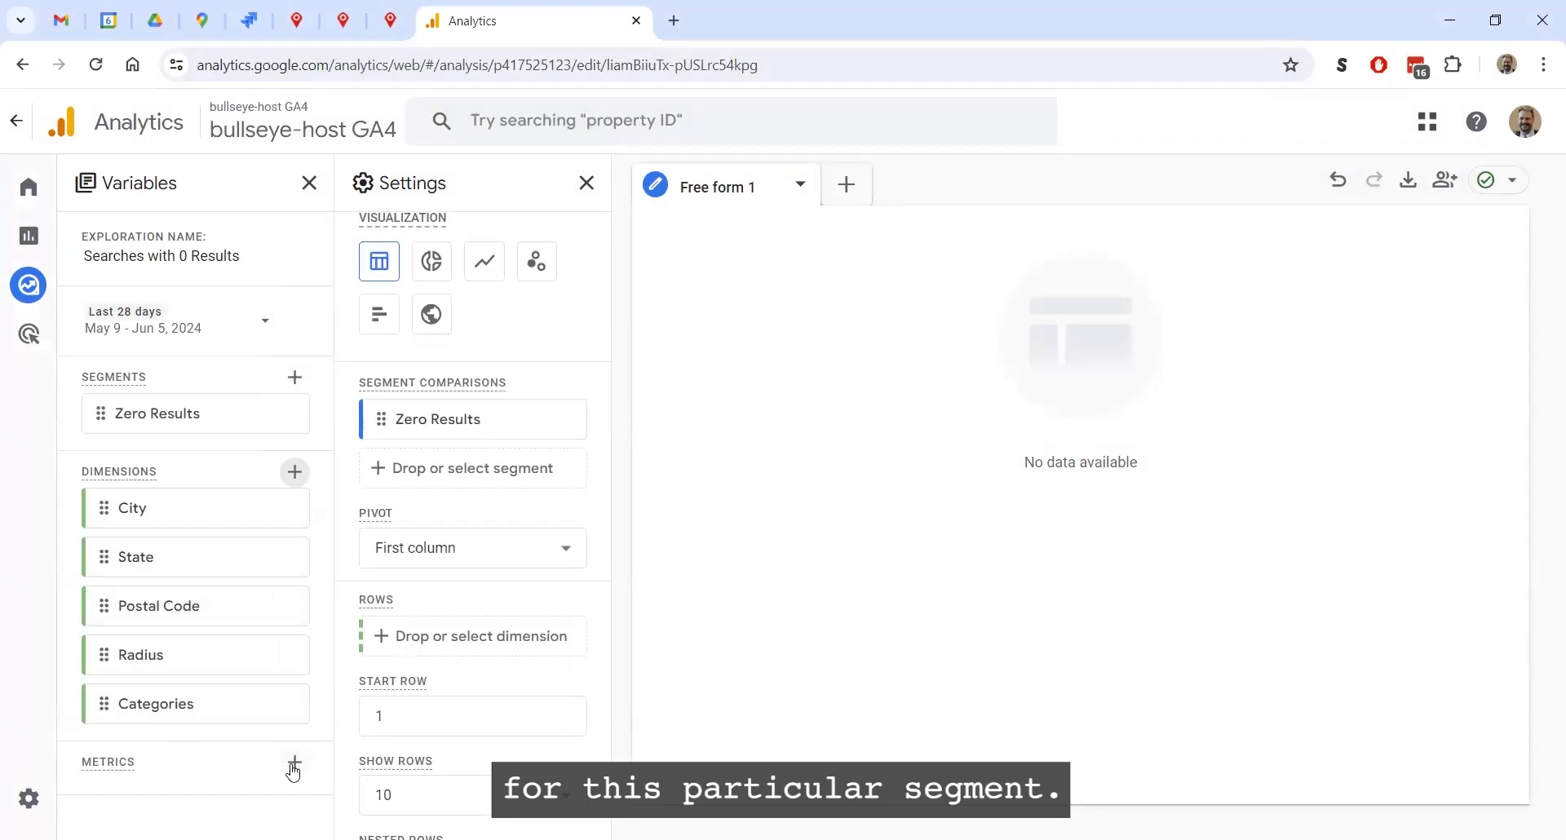
left_click(295, 762)
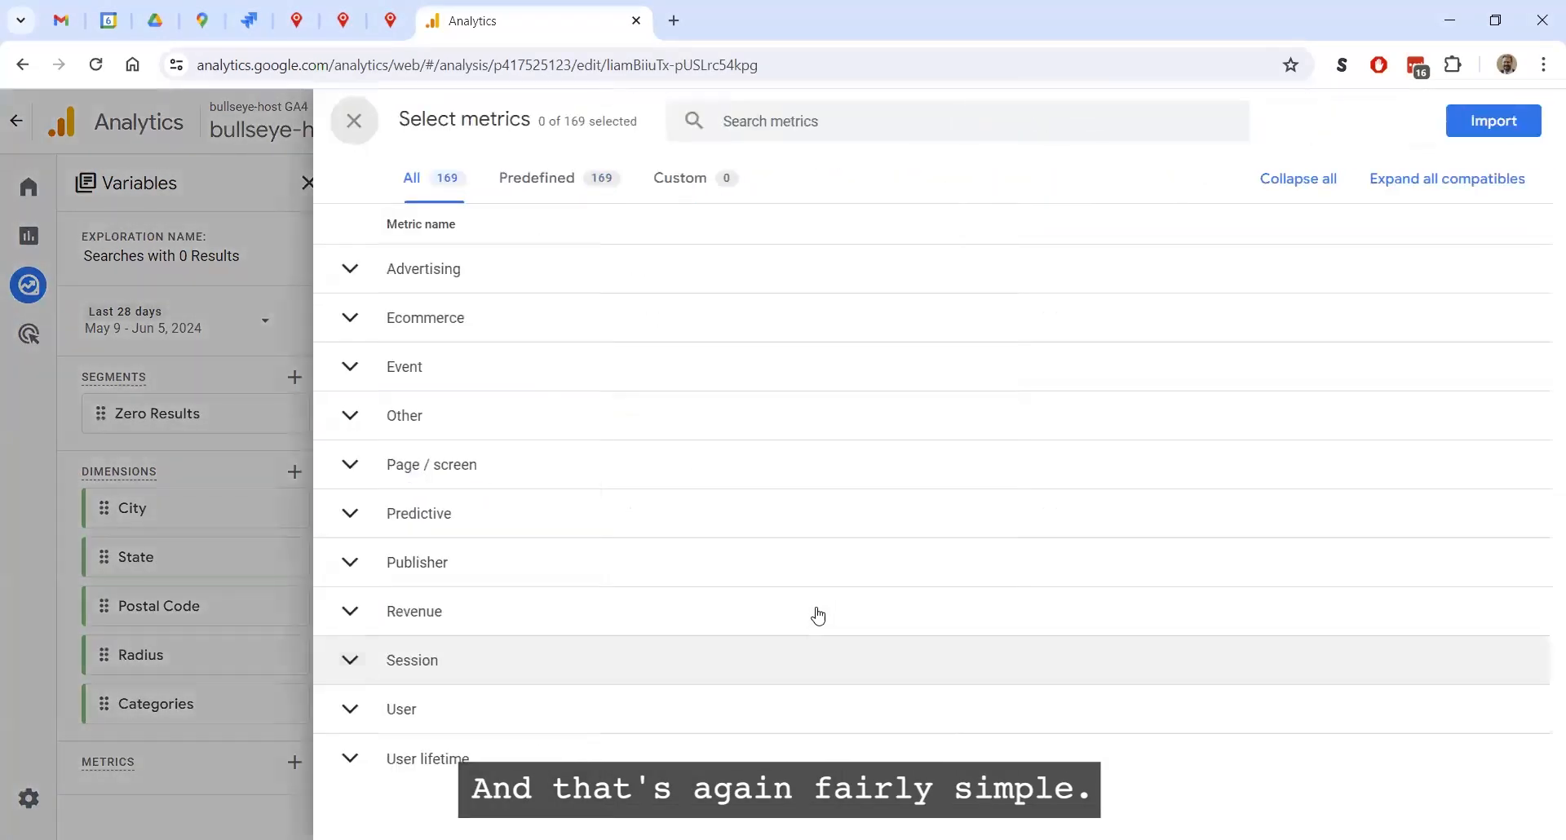
left_click(349, 366)
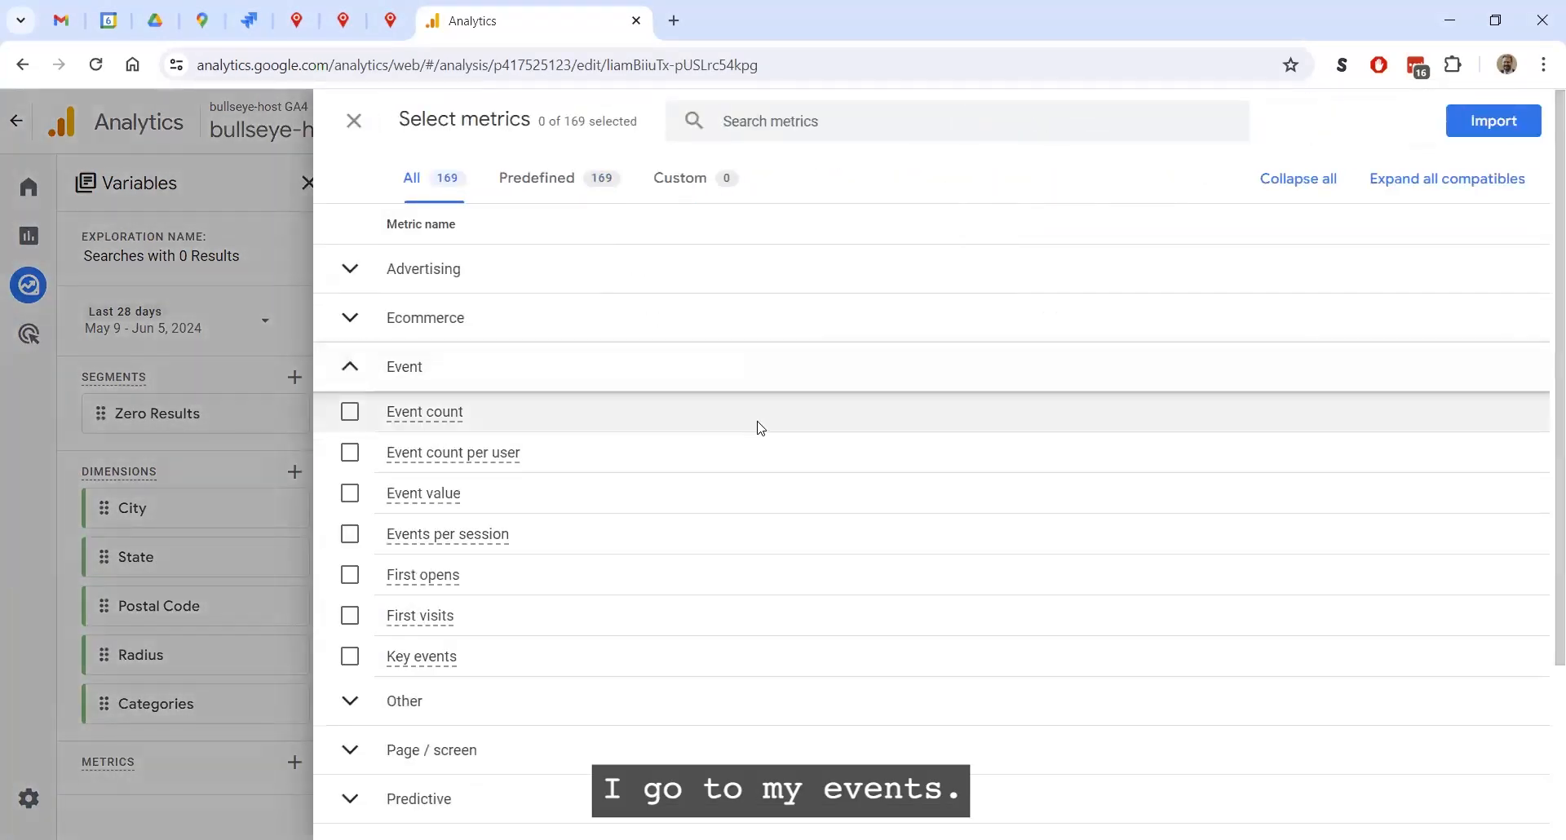
left_click(349, 412)
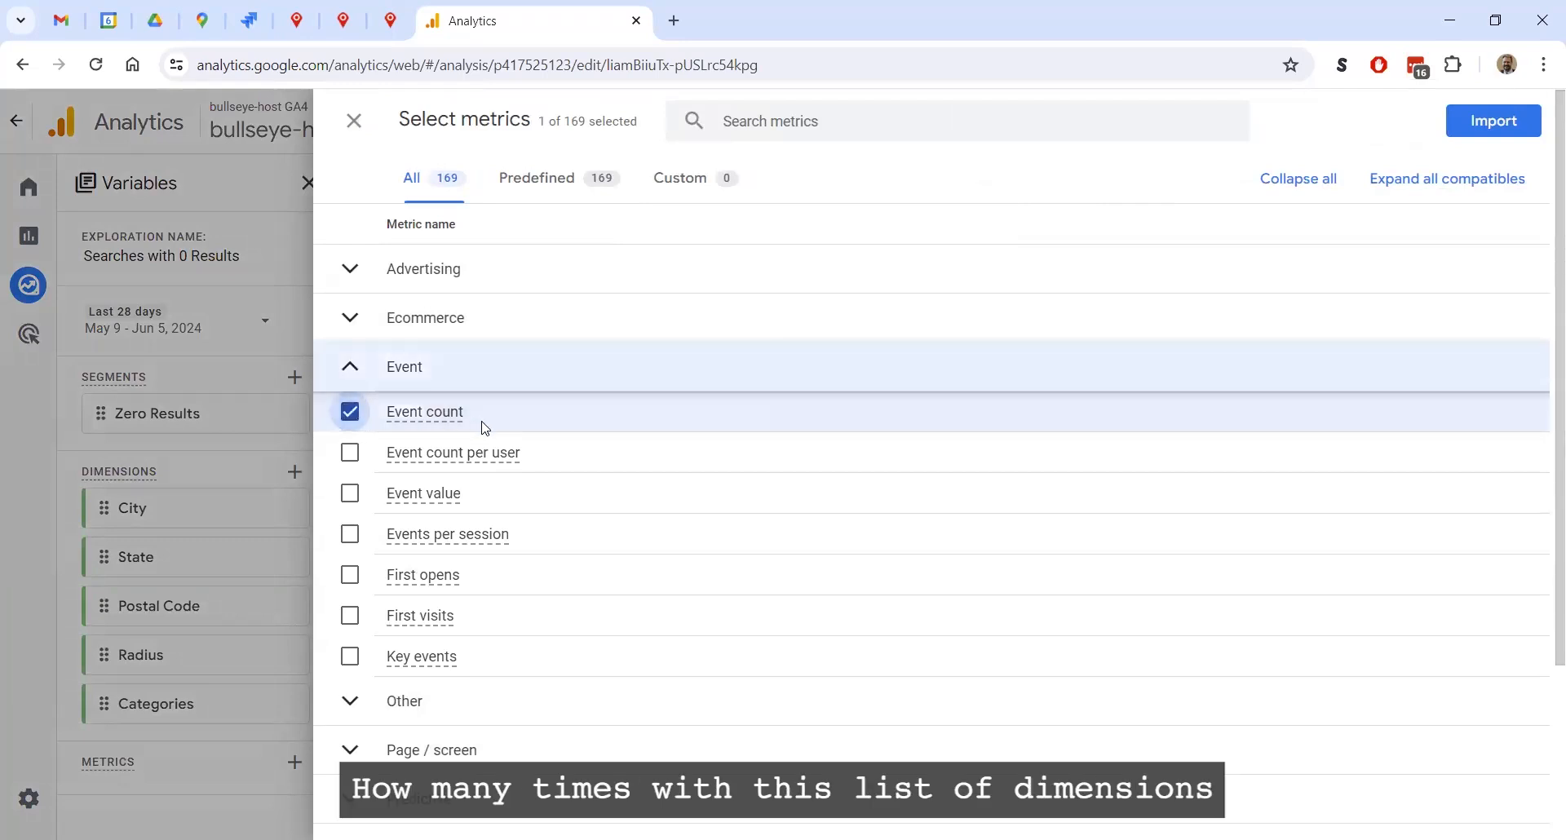
mouse_move(485, 429)
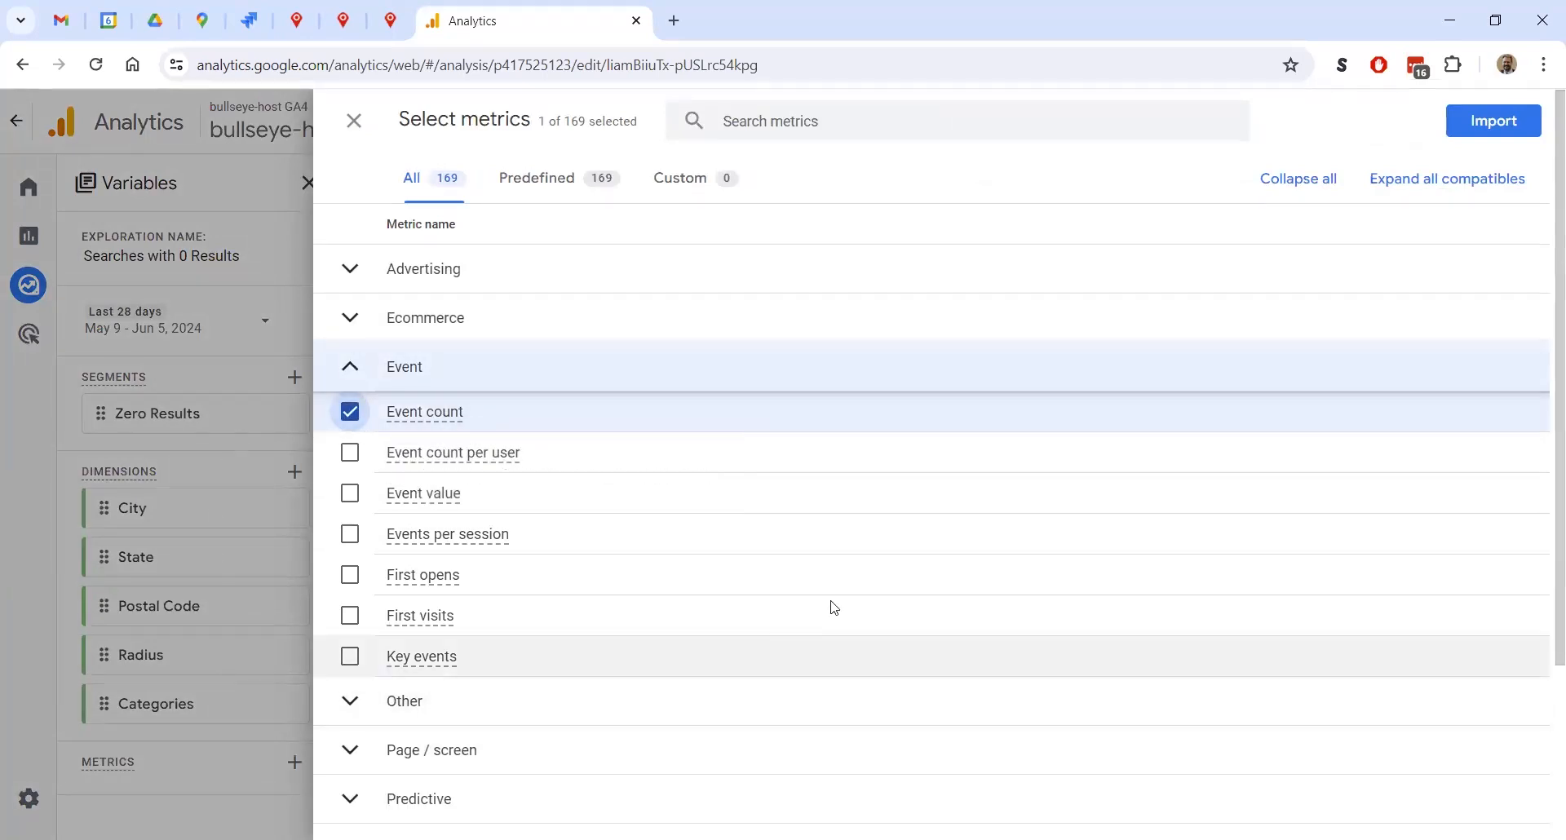
left_click(1476, 121)
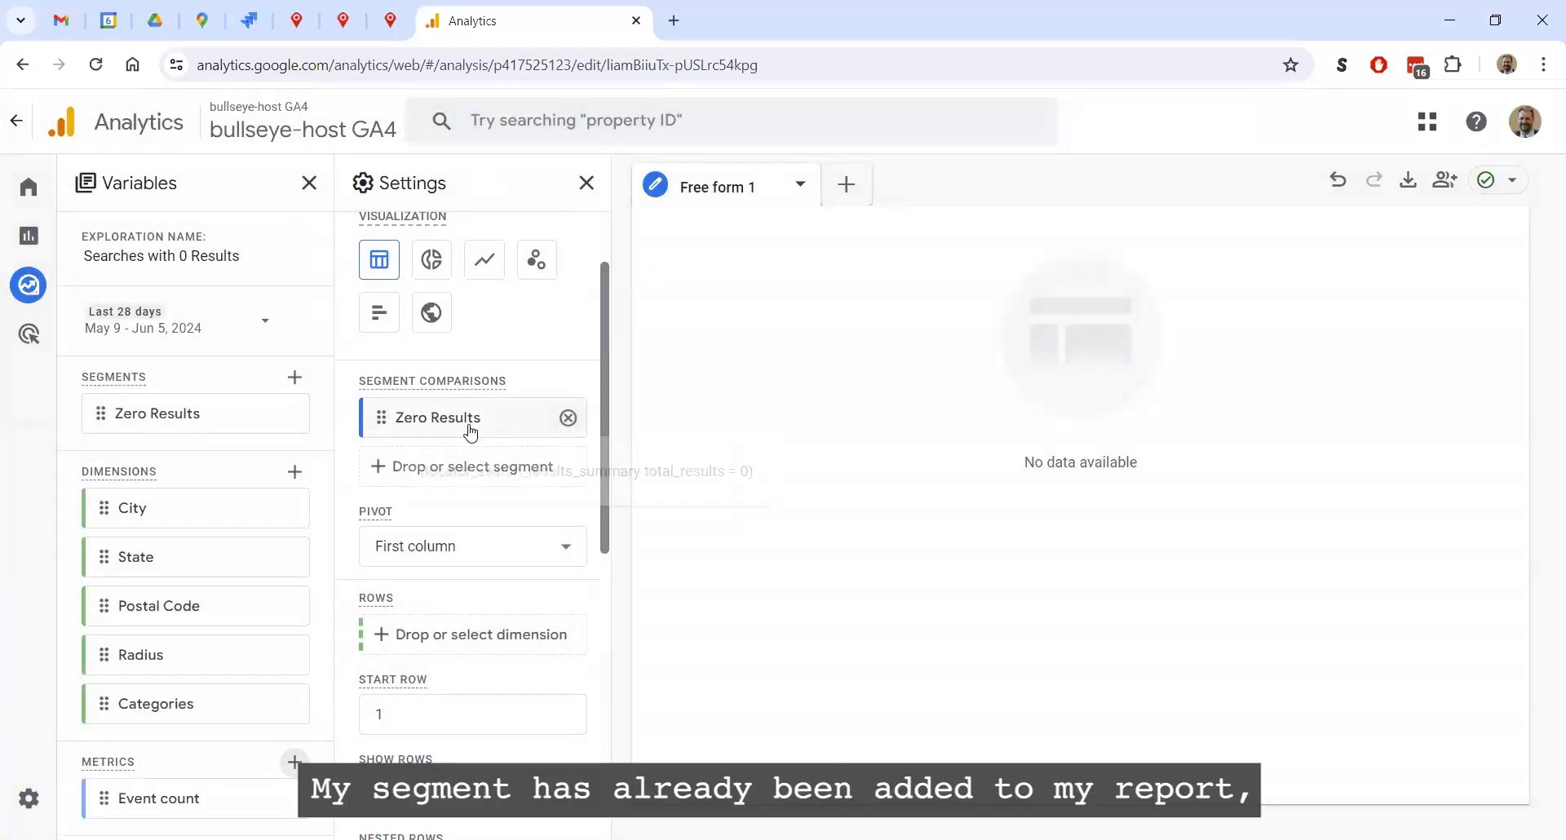
Add City, State, Postal Code, Radius and Categories, in that order, as the row dimensions of the free-form table
scroll(461, 424, "down", 2)
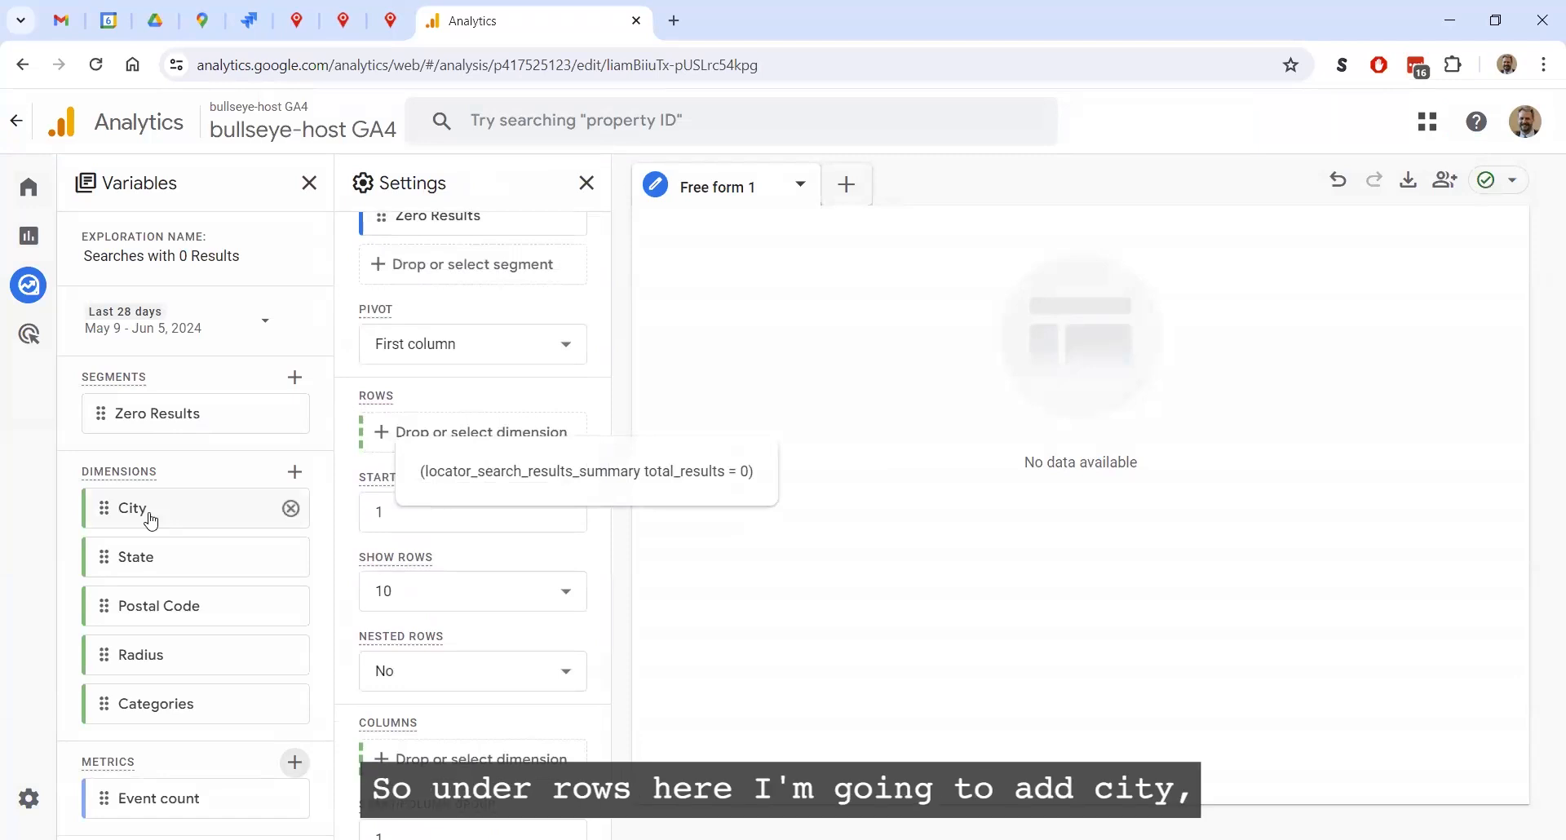
left_click_drag(123, 526, 413, 451)
left_click_drag(140, 560, 446, 481)
left_click_drag(161, 615, 449, 534)
left_click_drag(425, 615, 424, 603)
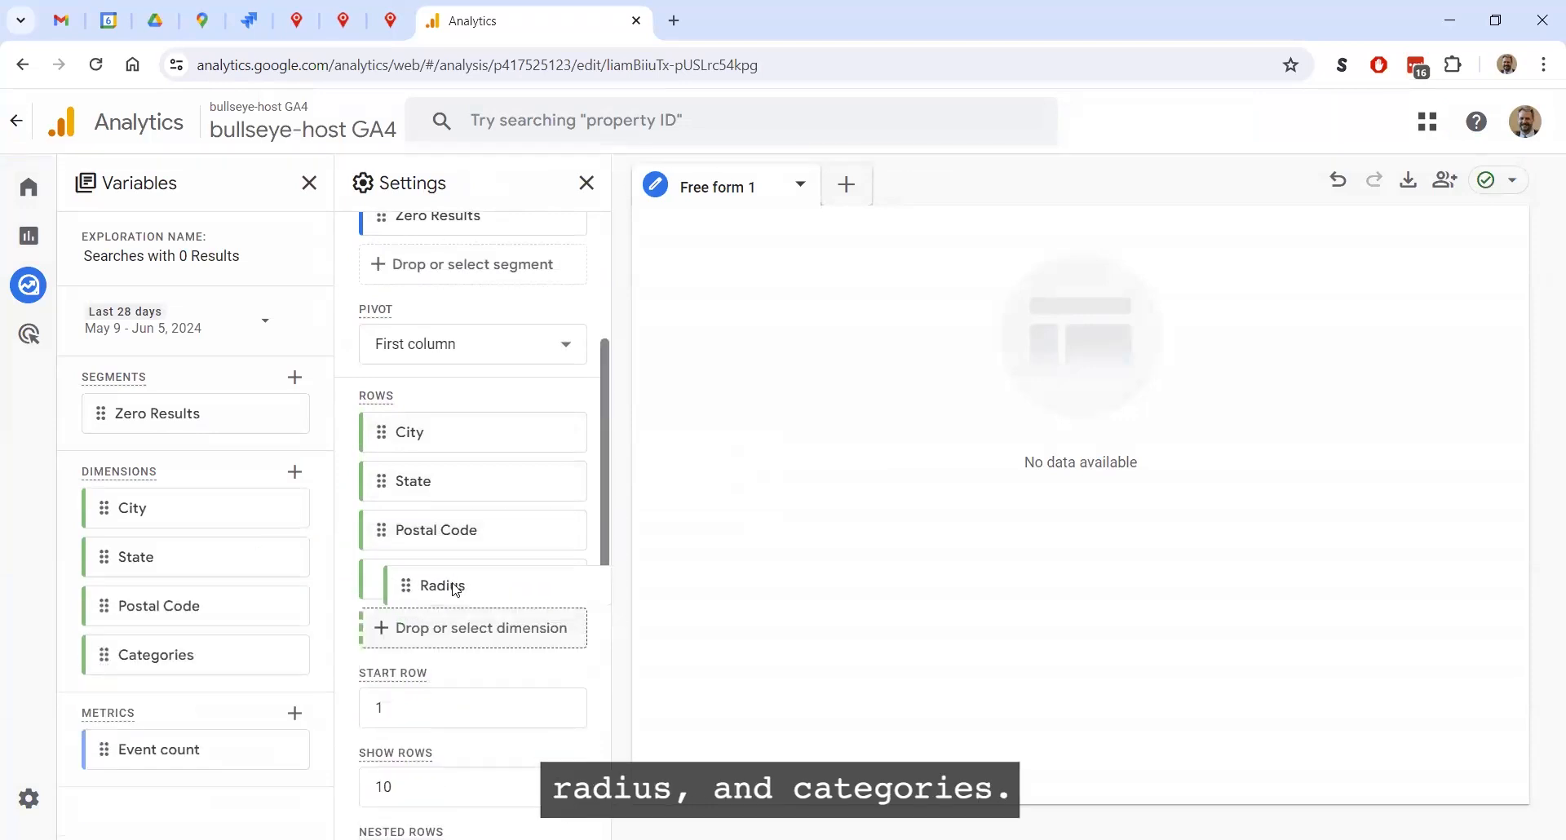
left_click_drag(140, 703, 440, 646)
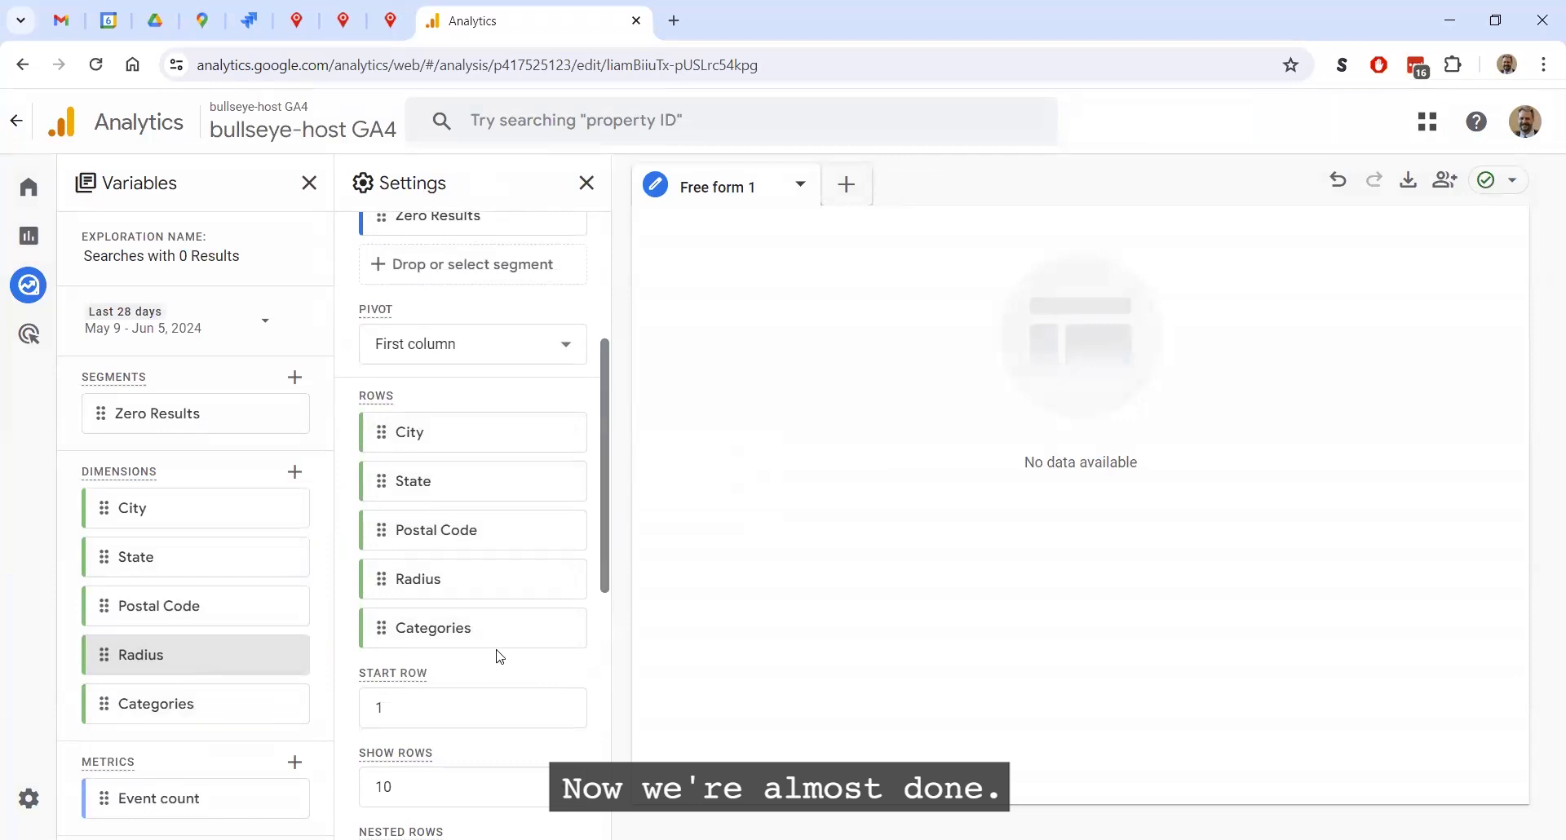
Set the table to show 100 rows and add Event count as its value
scroll(481, 661, "down", 5)
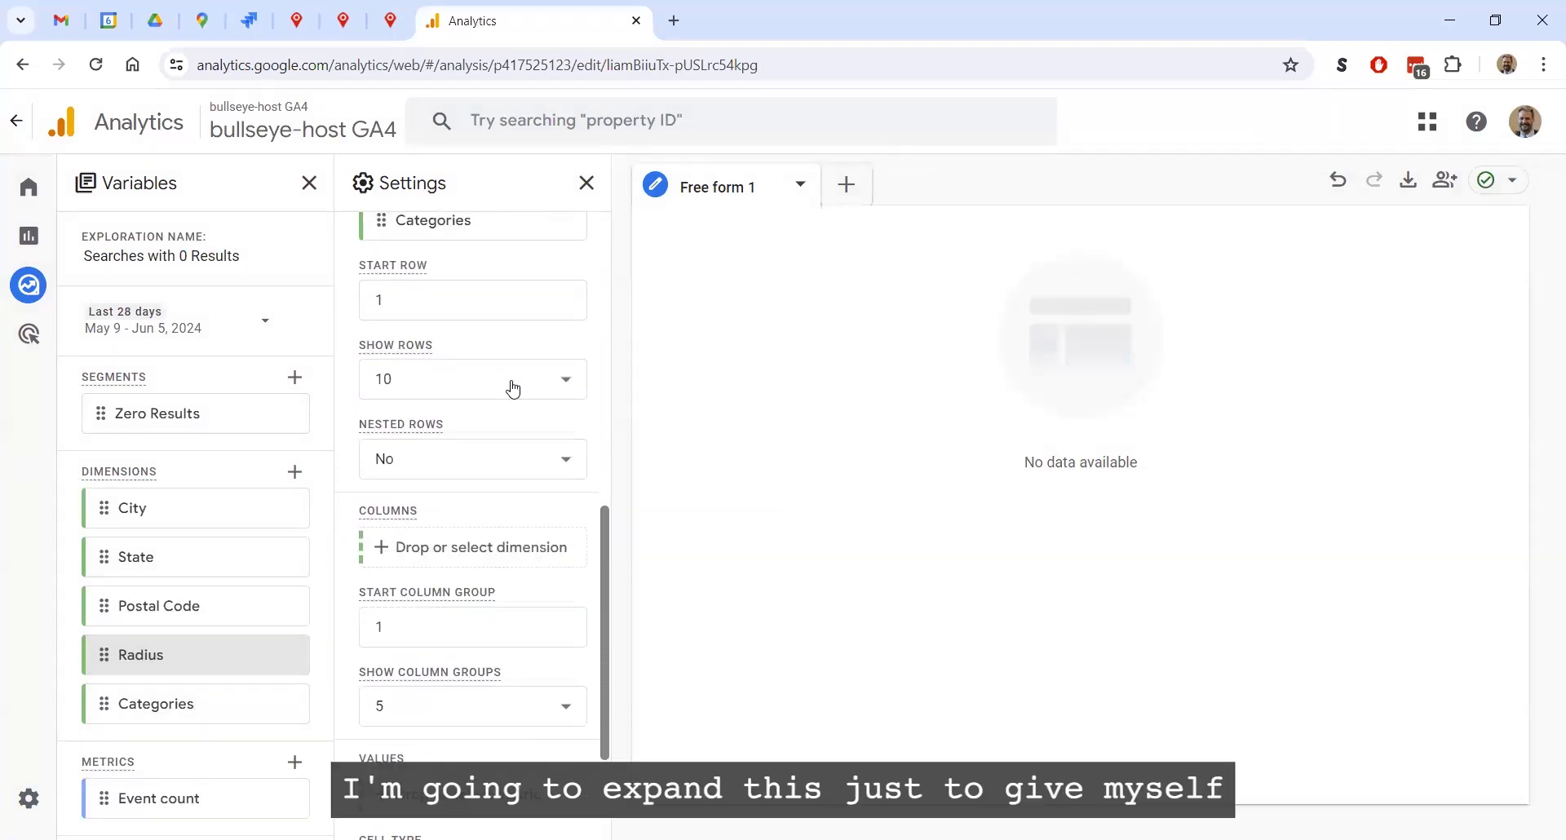
left_click(566, 381)
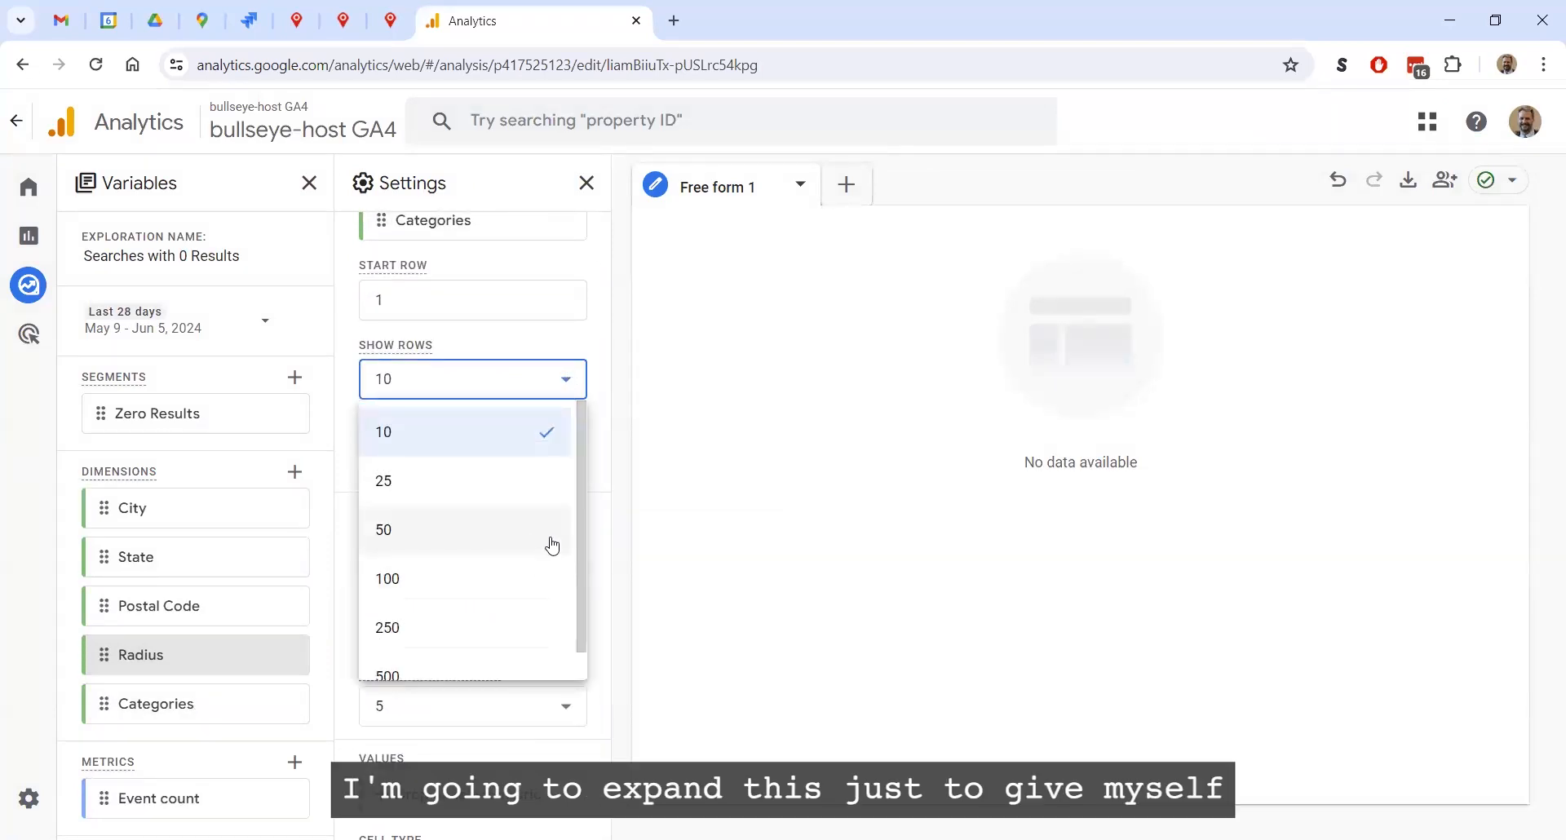
left_click(487, 581)
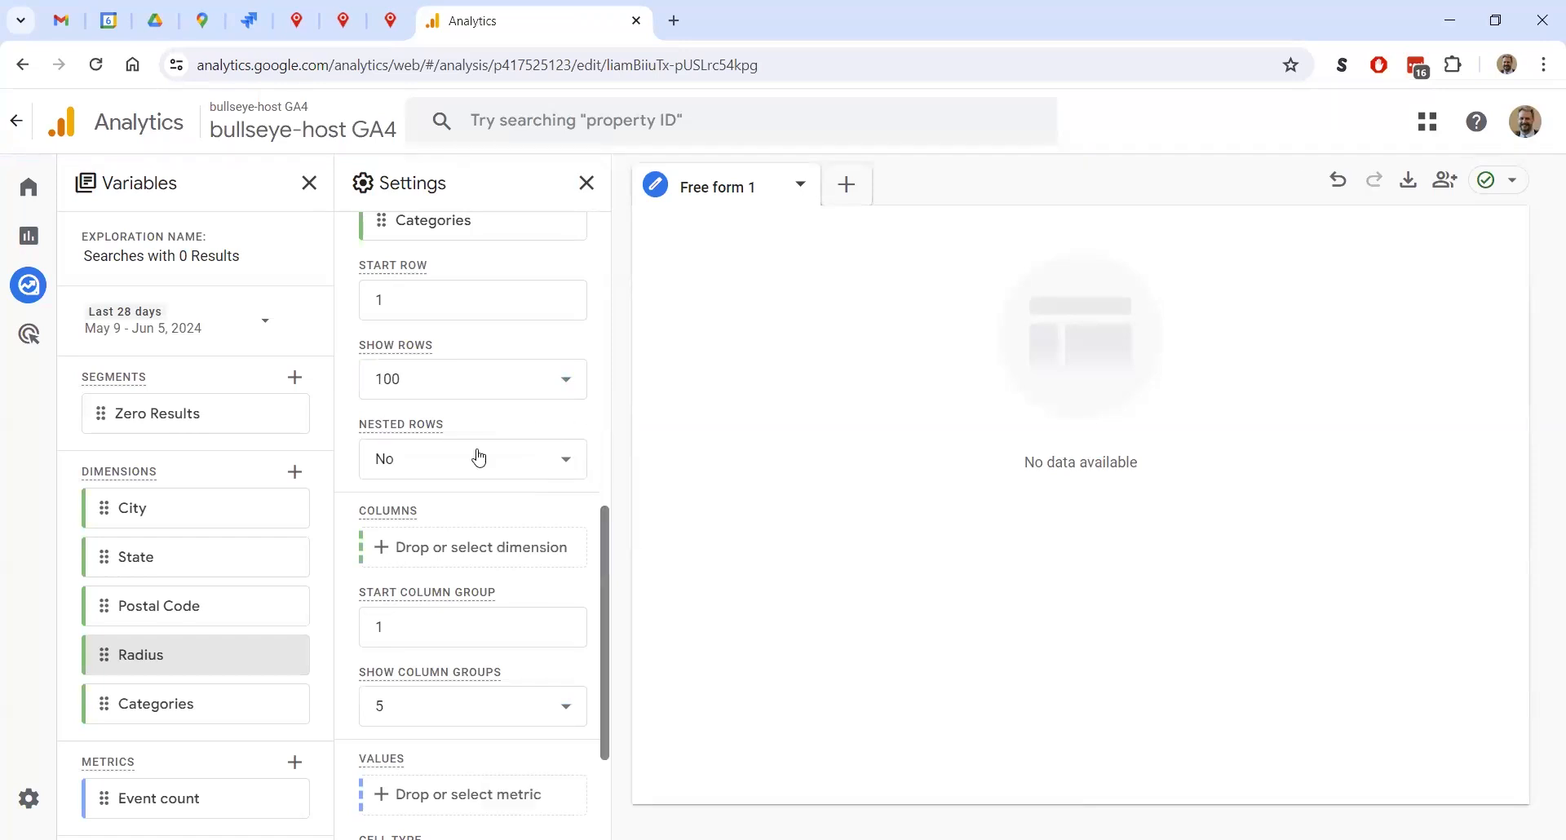
scroll(479, 457, "down", 3)
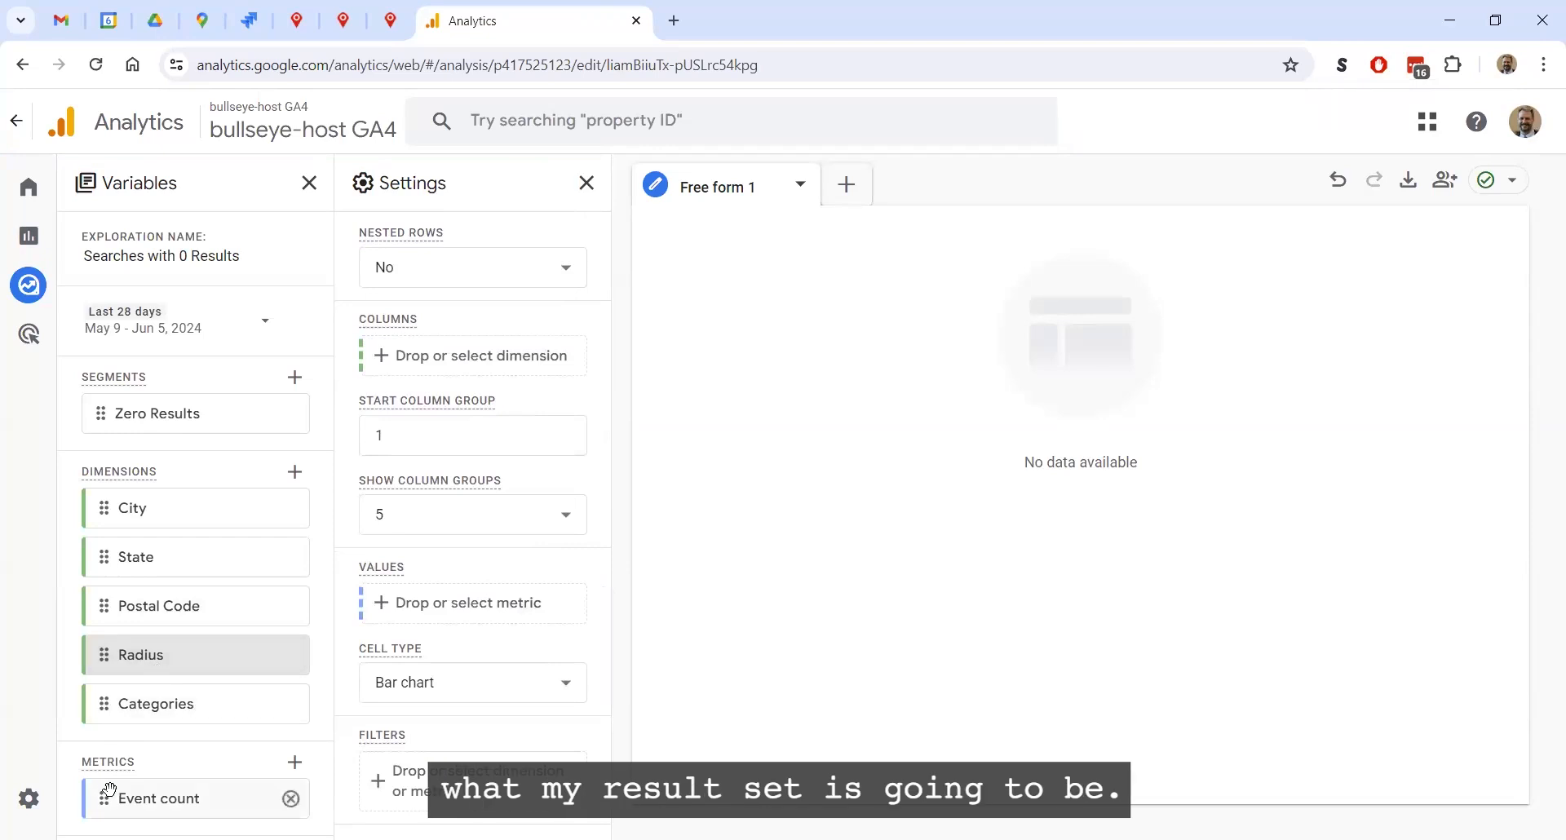
left_click_drag(100, 798, 412, 603)
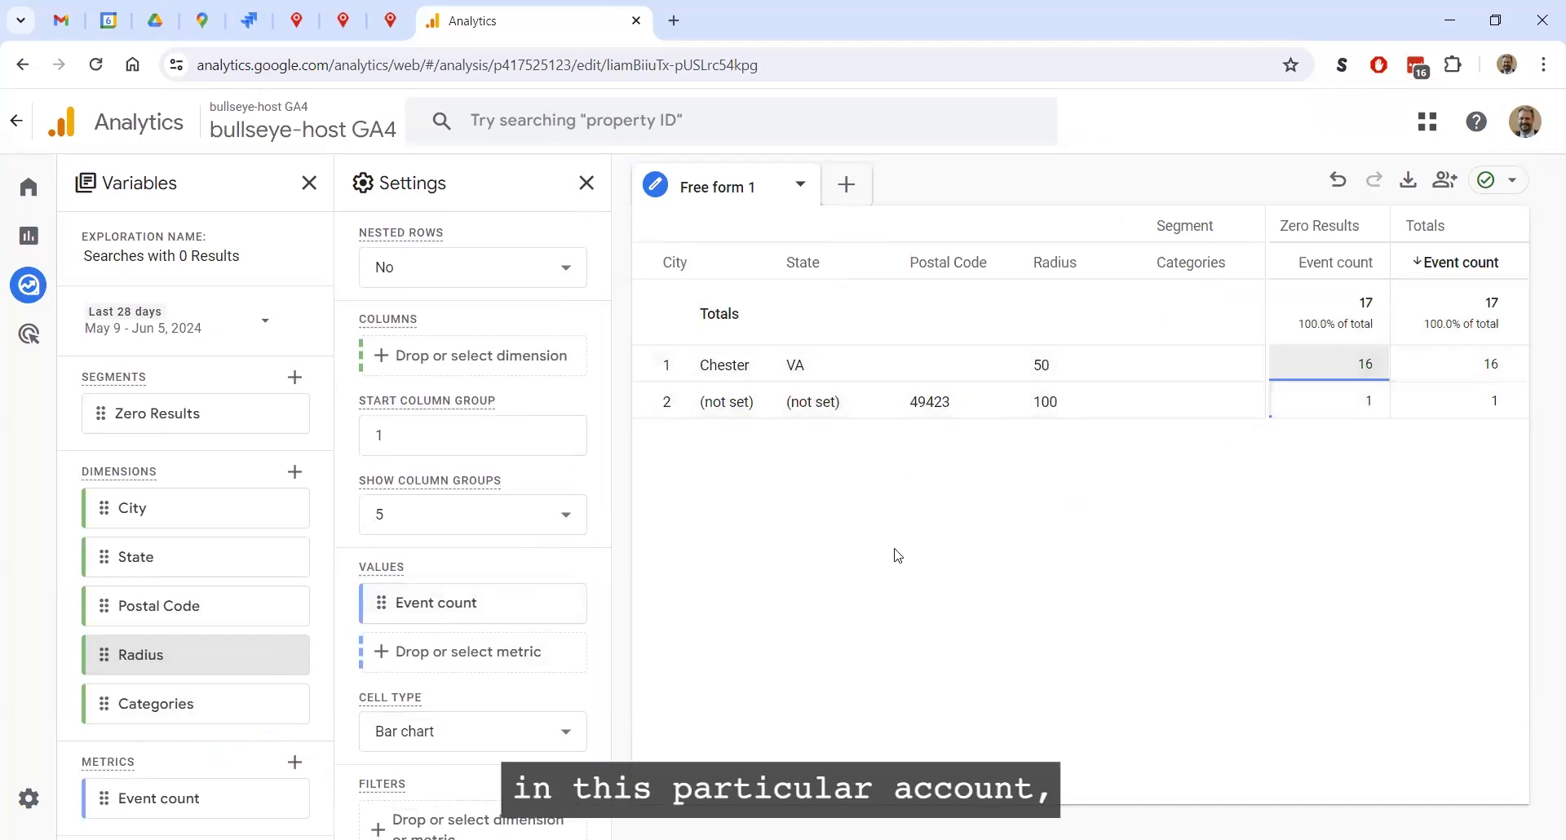
Change the exploration's date range to Last 90 days and apply it
left_click(267, 327)
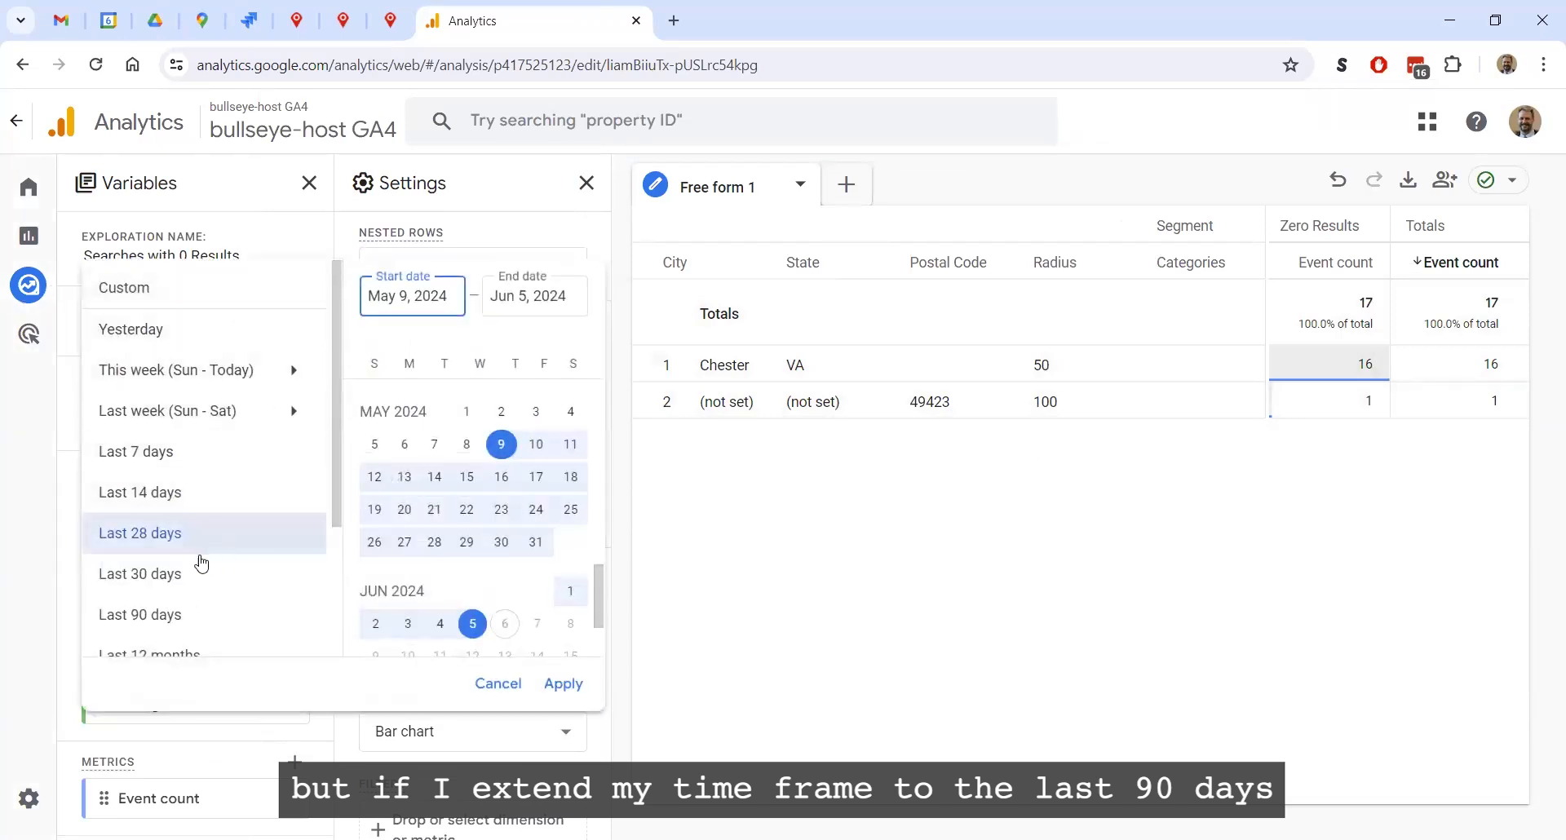
left_click(165, 620)
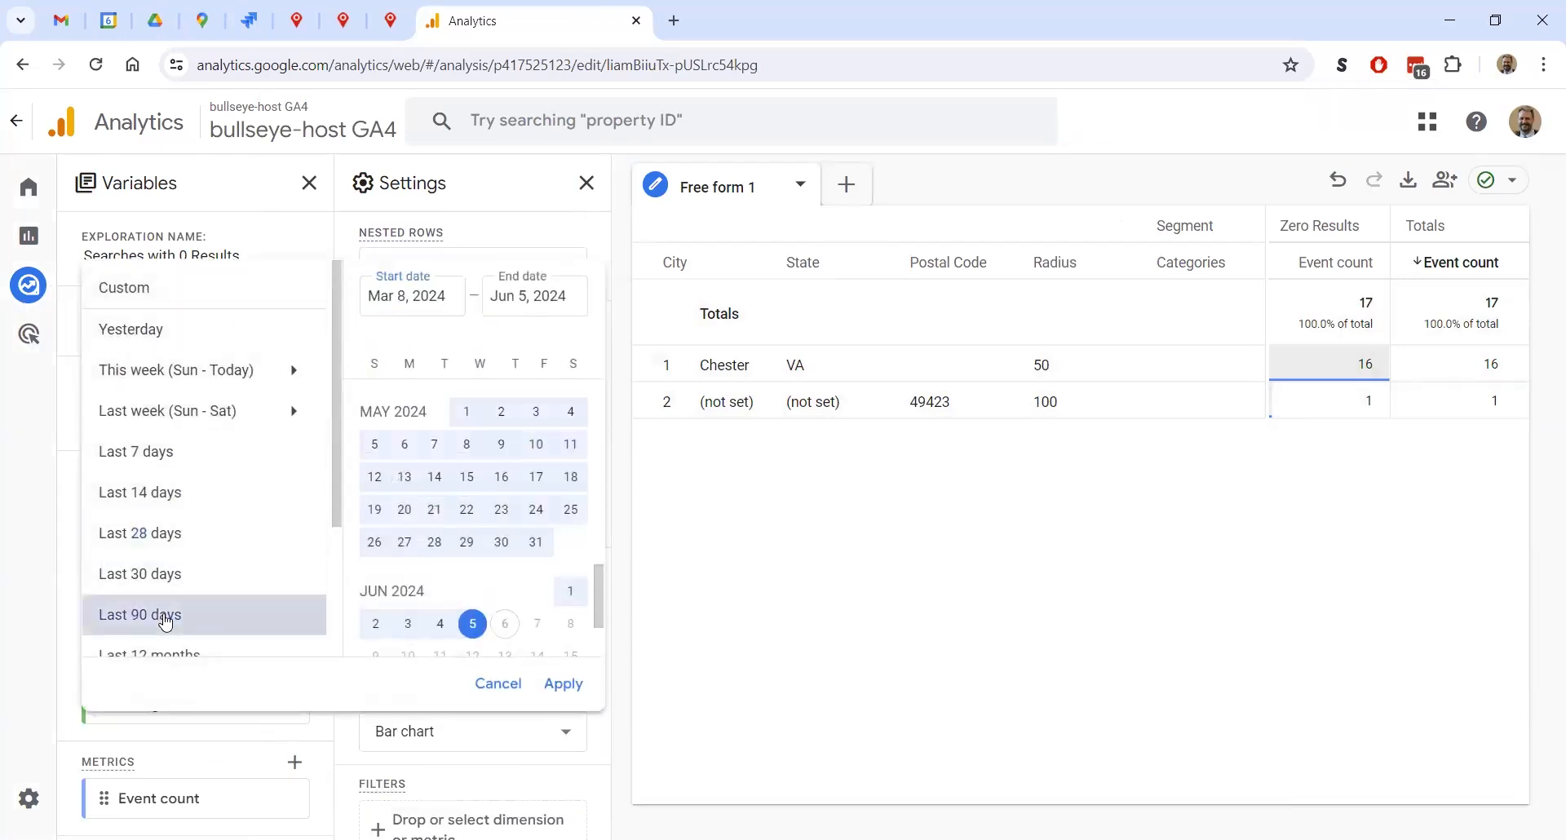
left_click(561, 684)
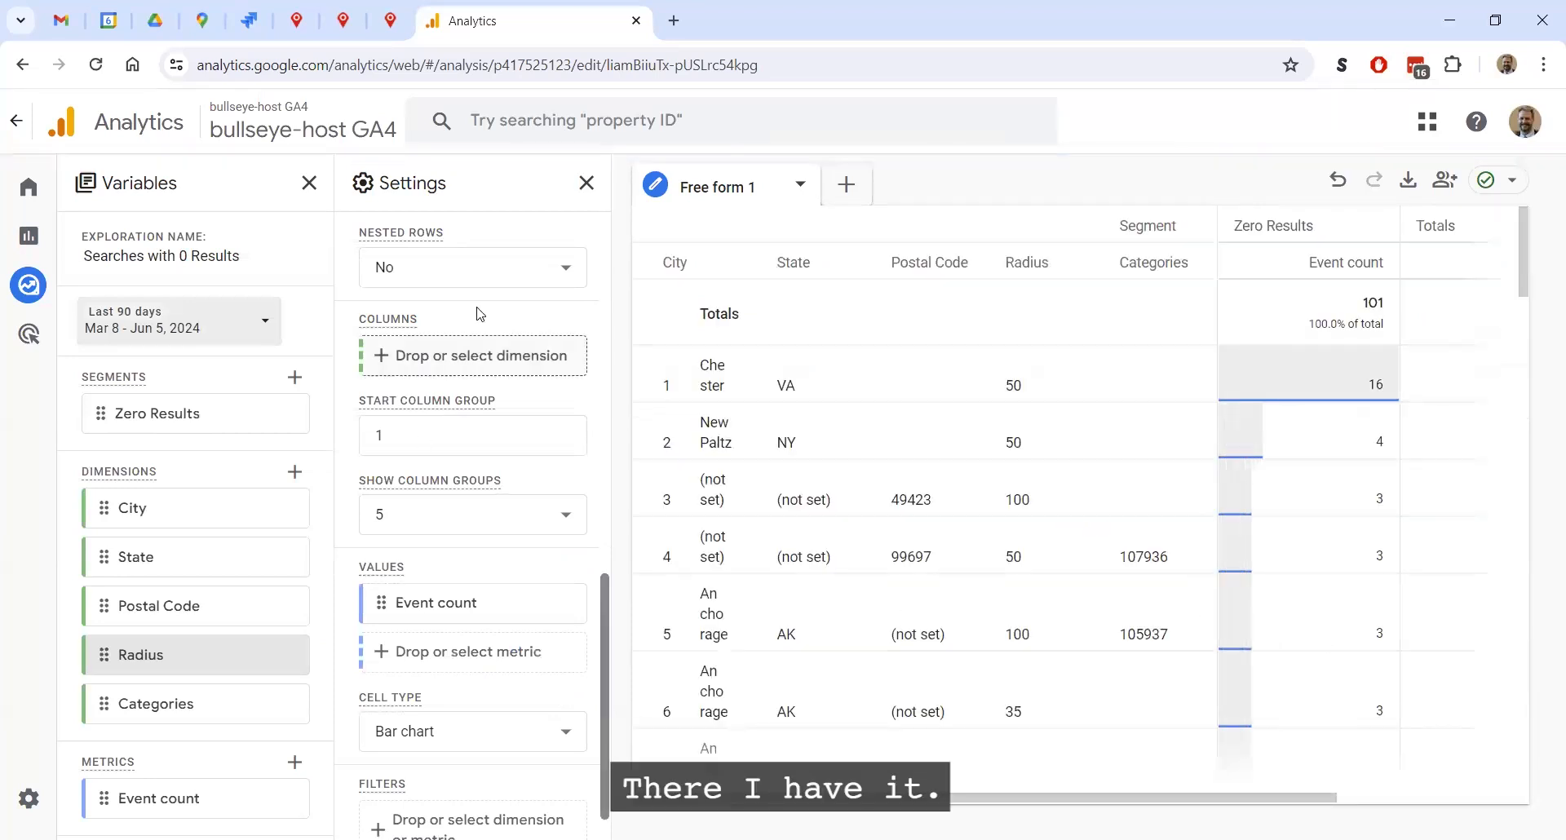
Collapse the Settings and Variables areas to widen the table, and sort it by the Zero Results event count, descending
left_click(585, 184)
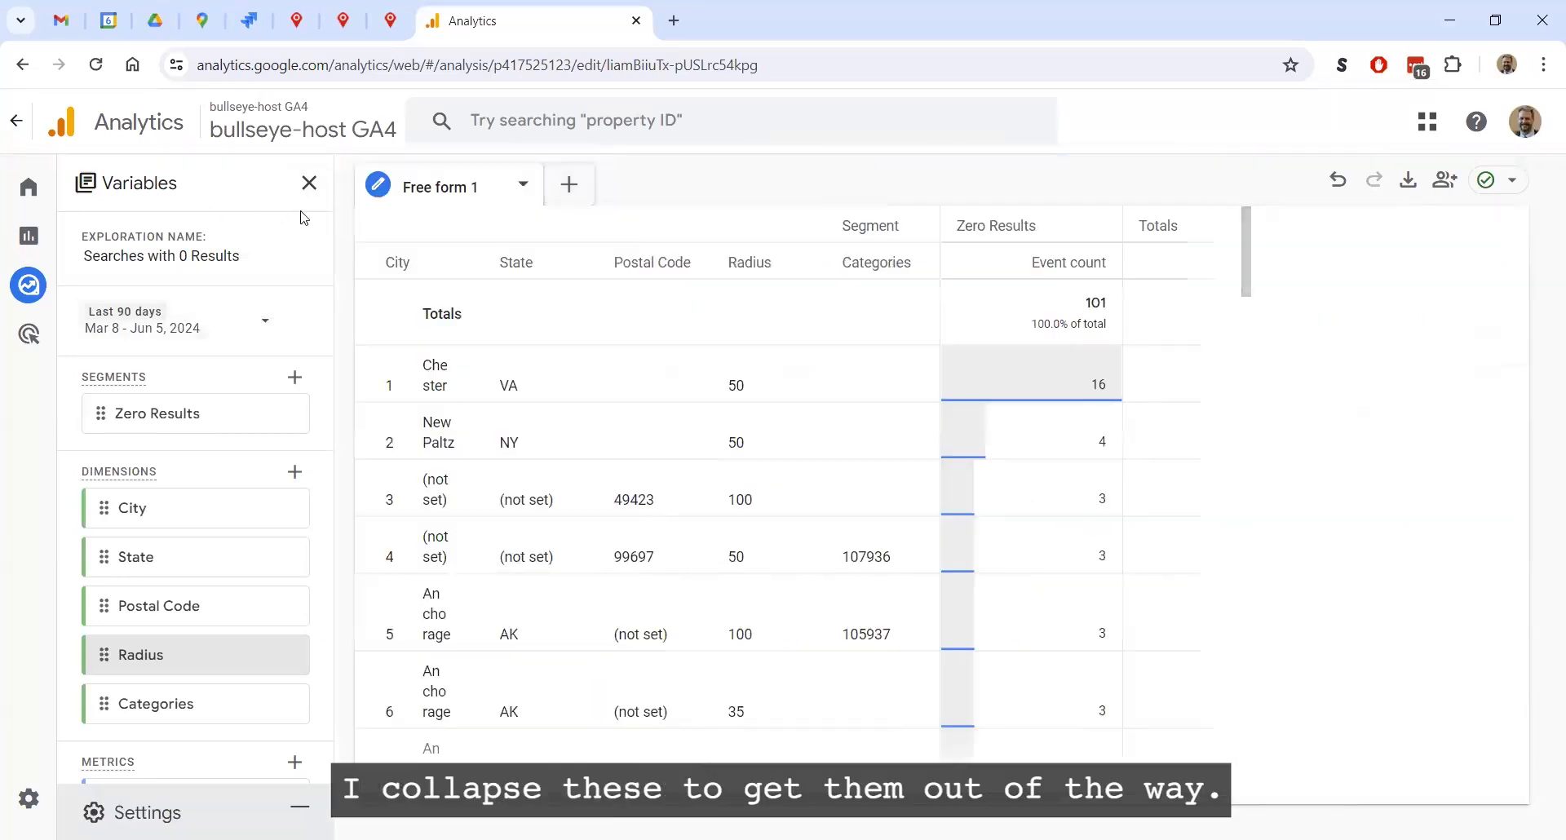
left_click(311, 184)
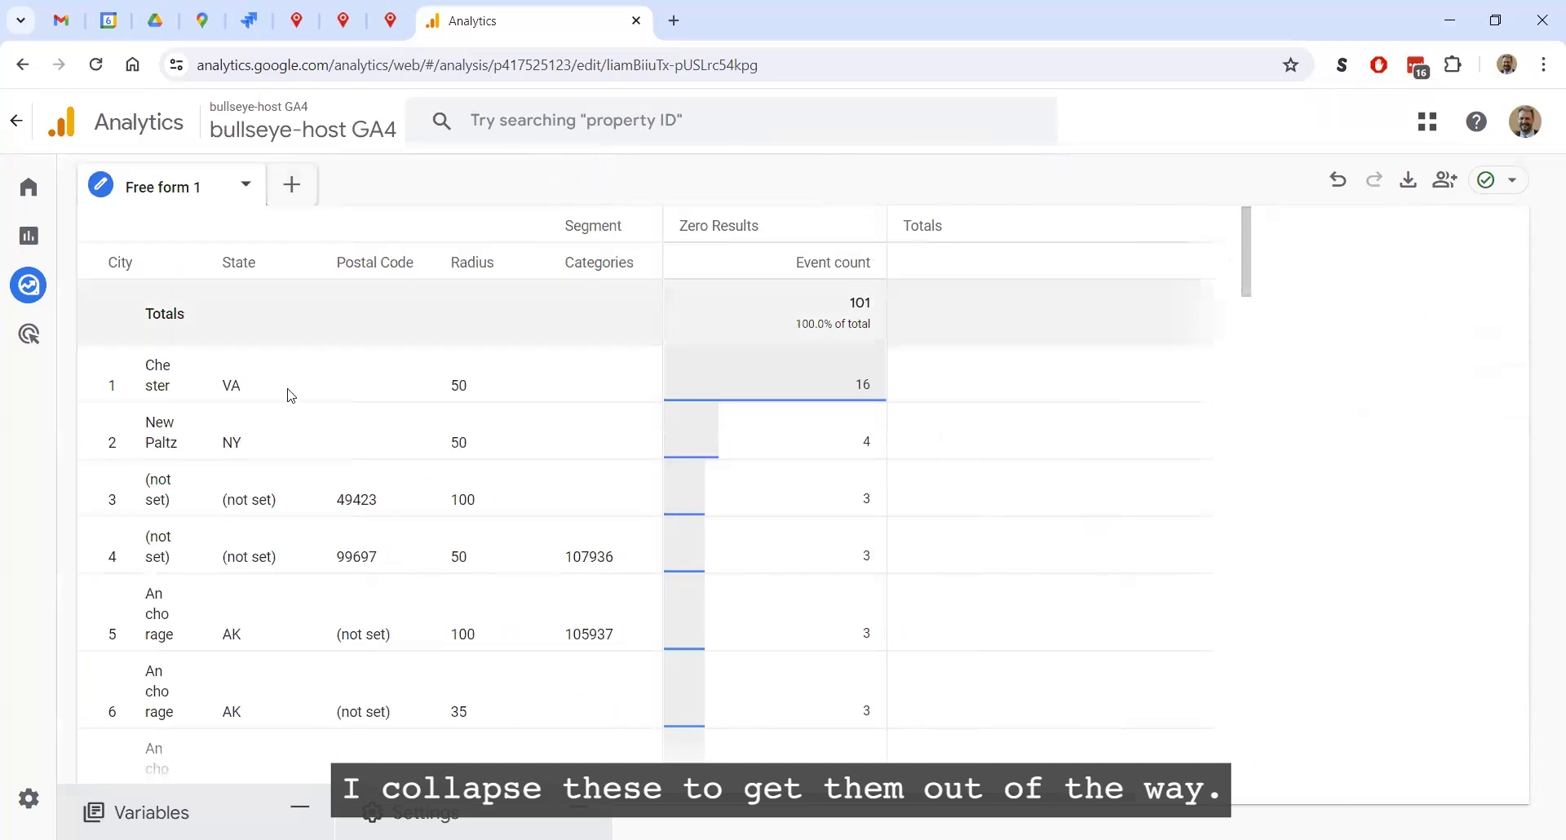
left_click(731, 261)
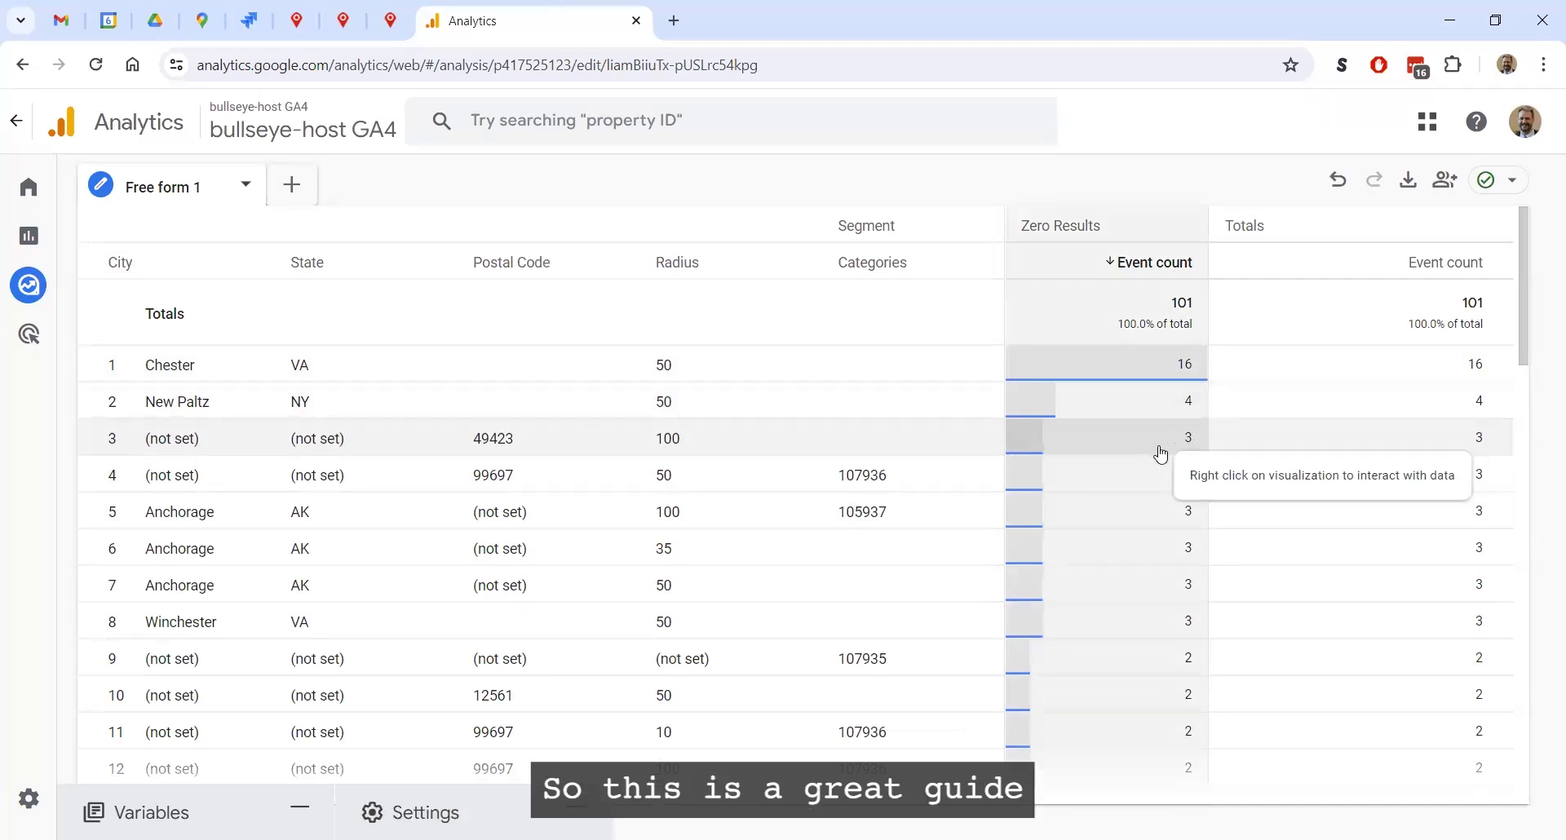
Review the zero-result searches in the table by location, radius and categories, along with how often each occurred
scroll(1148, 628, "down", 3)
scroll(1142, 571, "down", 1)
scroll(1126, 566, "down", 3)
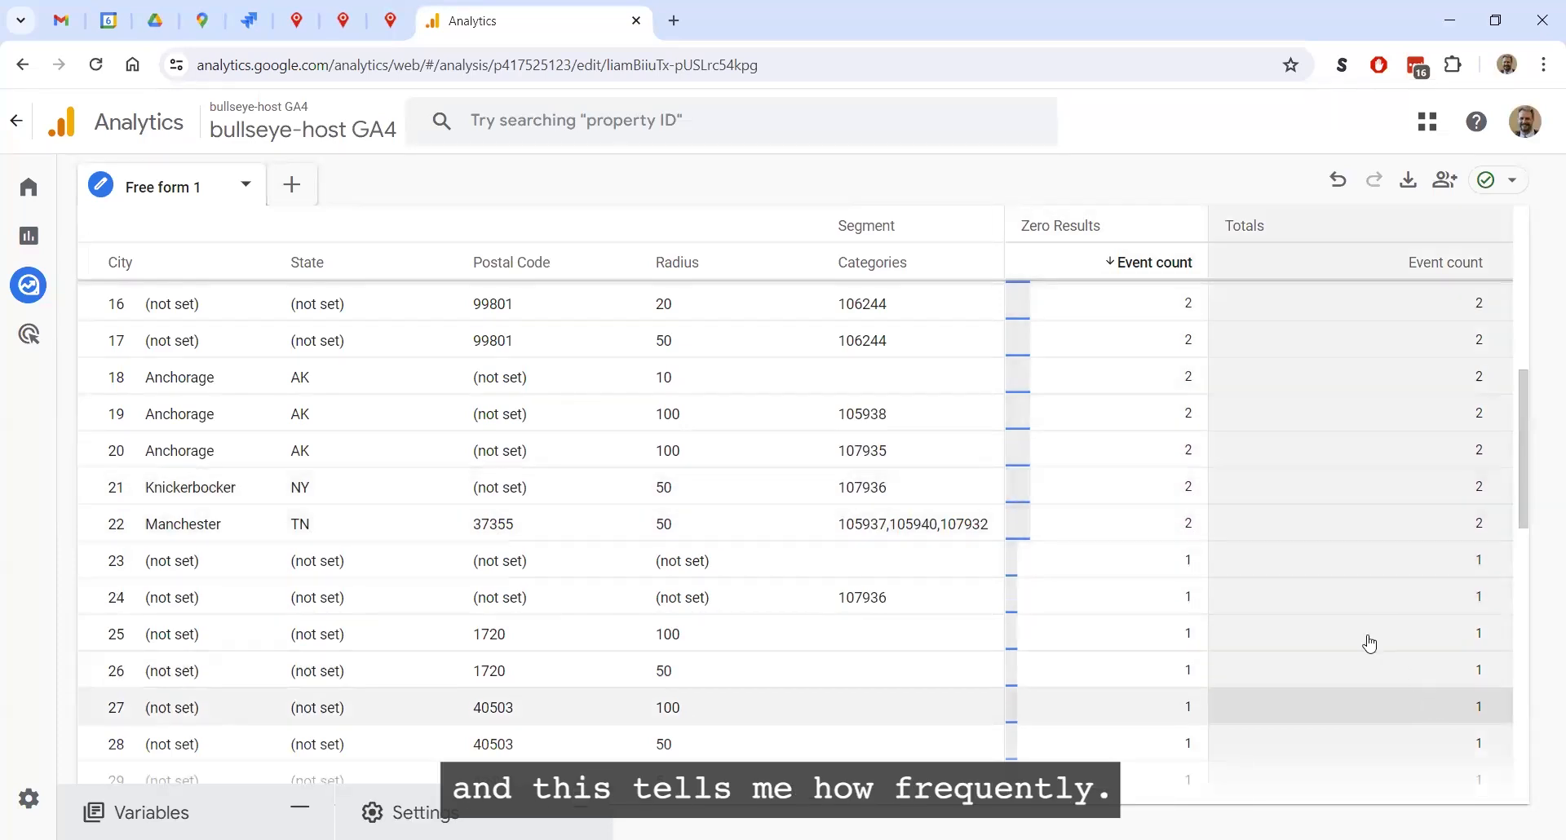
scroll(1408, 566, "up", 8)
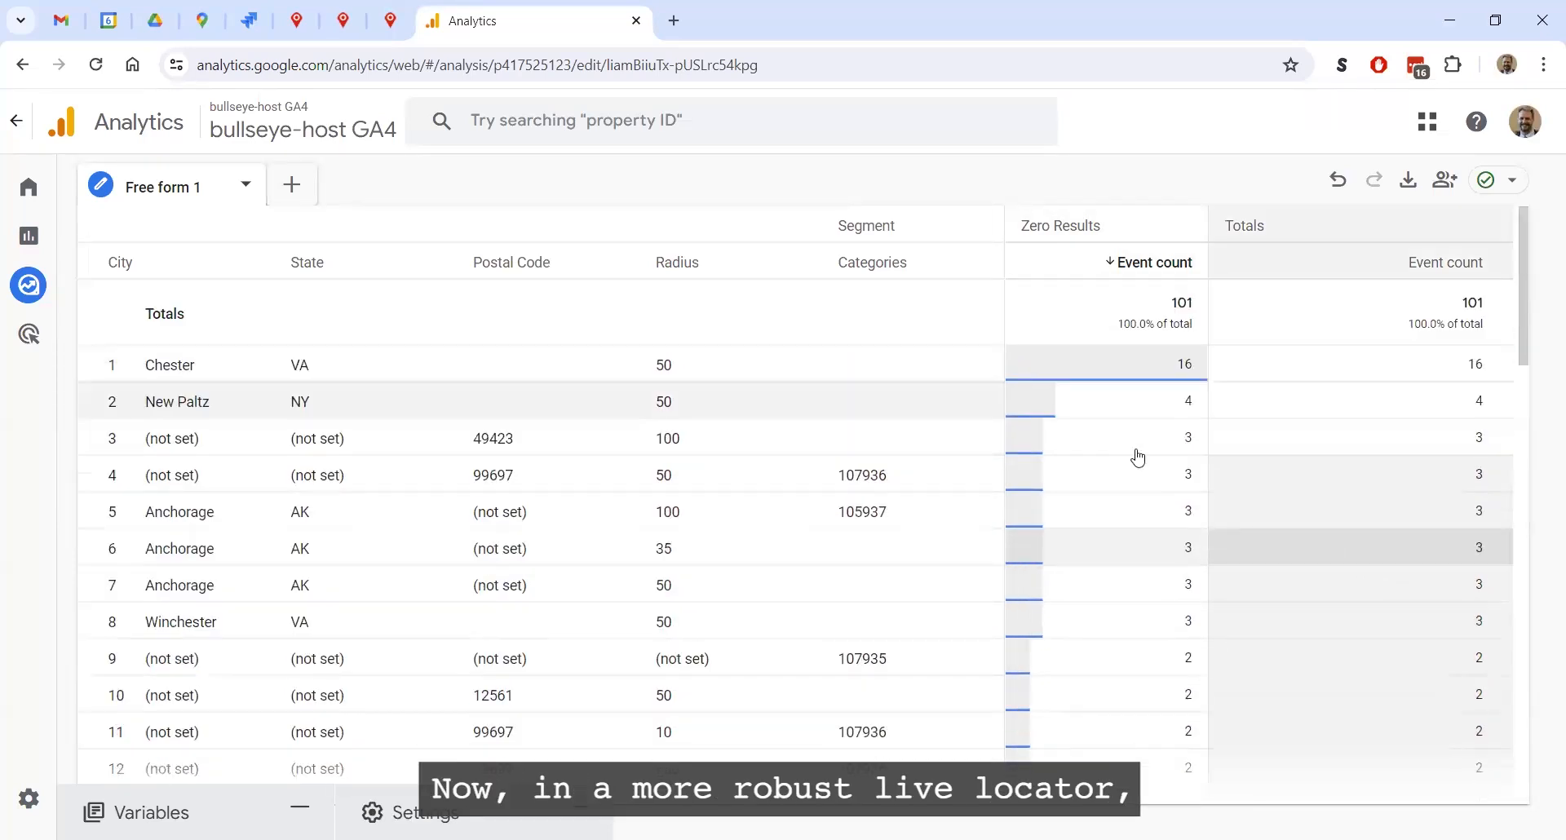